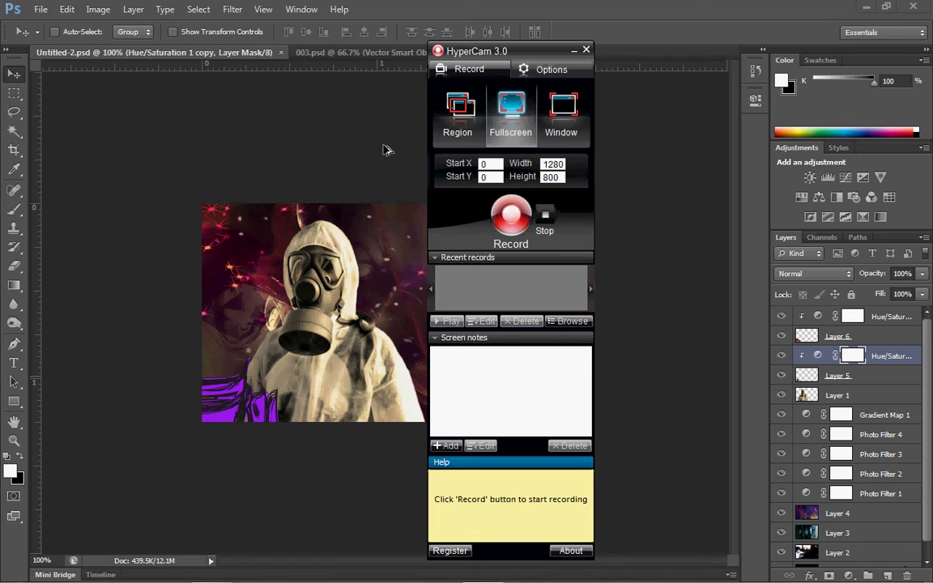
# Select the top Hue/Saturation layer and close the red-stroke document 003.psd
pyautogui.press('F2')
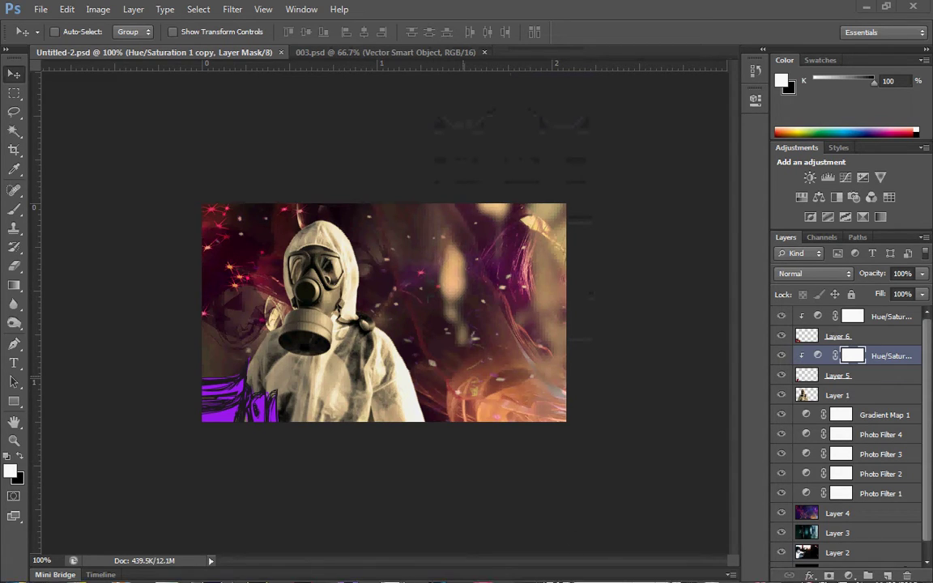
pyautogui.moveTo(558, 579)
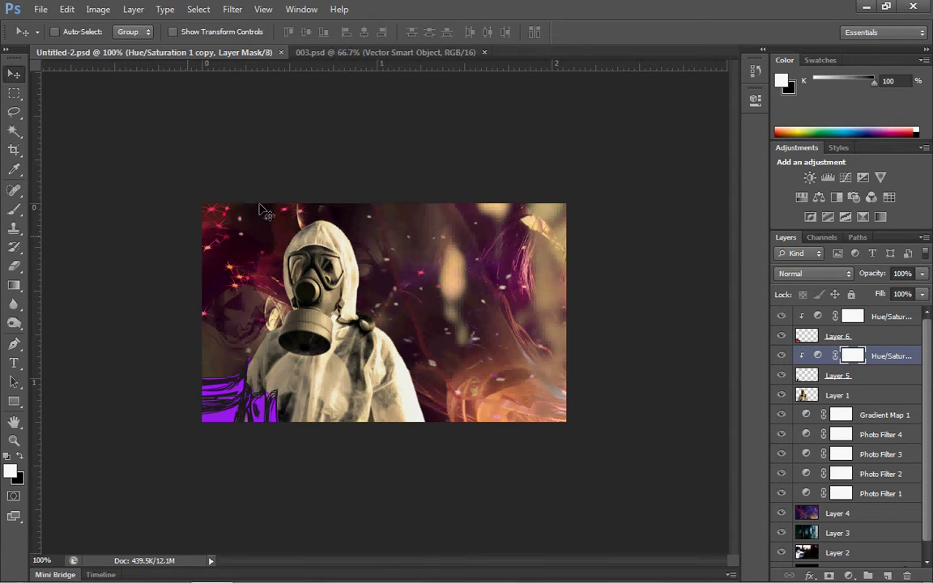
pyautogui.click(908, 320)
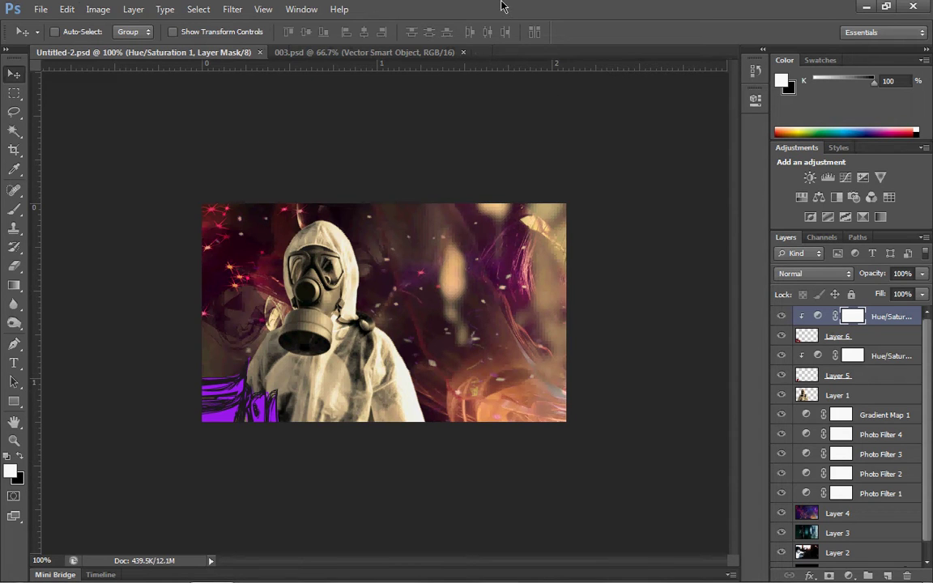
pyautogui.click(445, 52)
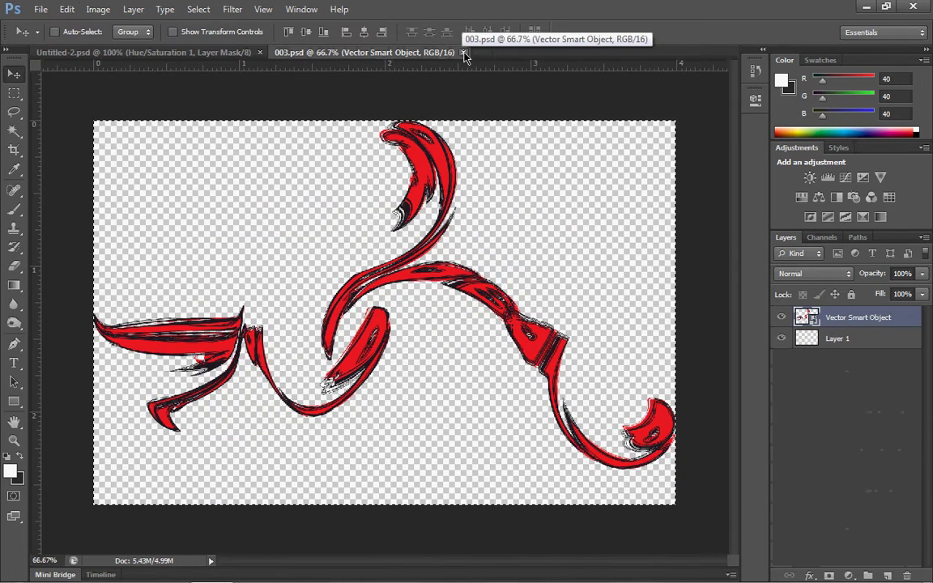
pyautogui.click(463, 52)
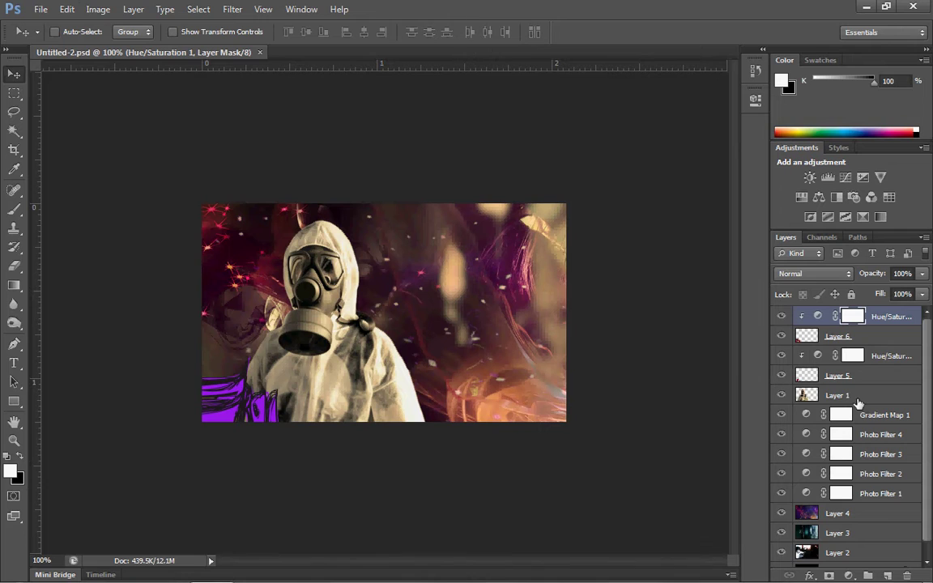
# Add a new layer above Gradient Map 1 and drag the red swirl to the image's left edge
pyautogui.click(859, 397)
pyautogui.click(860, 413)
pyautogui.hotkey('ctrl', 'shift', 'alt', 'n')
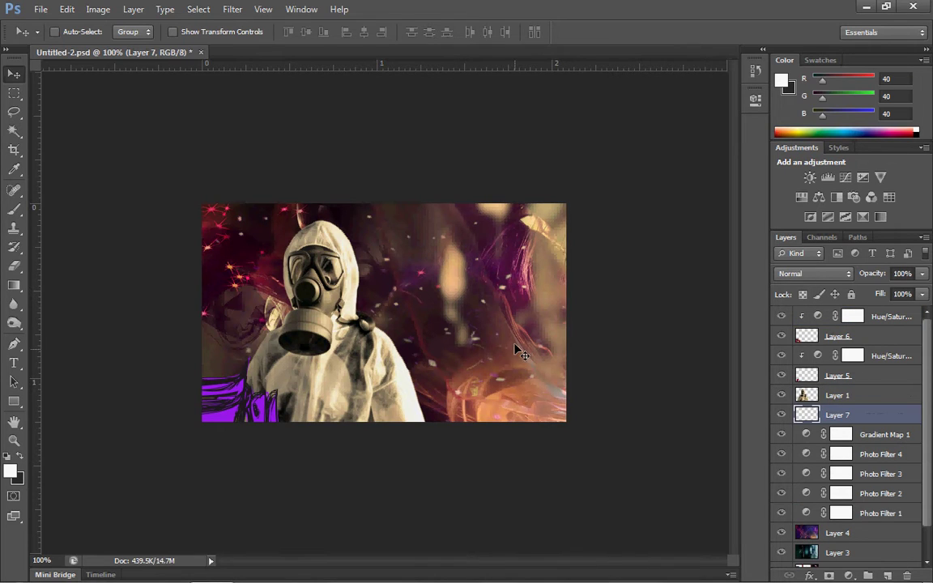
pyautogui.moveTo(431, 236); pyautogui.dragTo(122, 195)
pyautogui.moveTo(243, 318); pyautogui.dragTo(94, 297)
pyautogui.moveTo(212, 314); pyautogui.dragTo(174, 336)
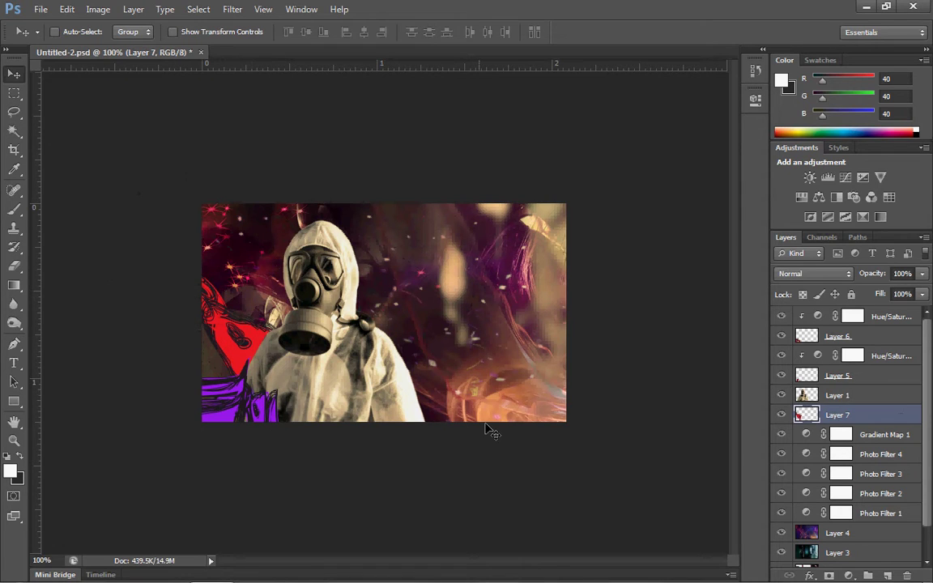
# Duplicate the lower Hue/Saturation adjustment and clip the copy to Layer 7
pyautogui.click(874, 362)
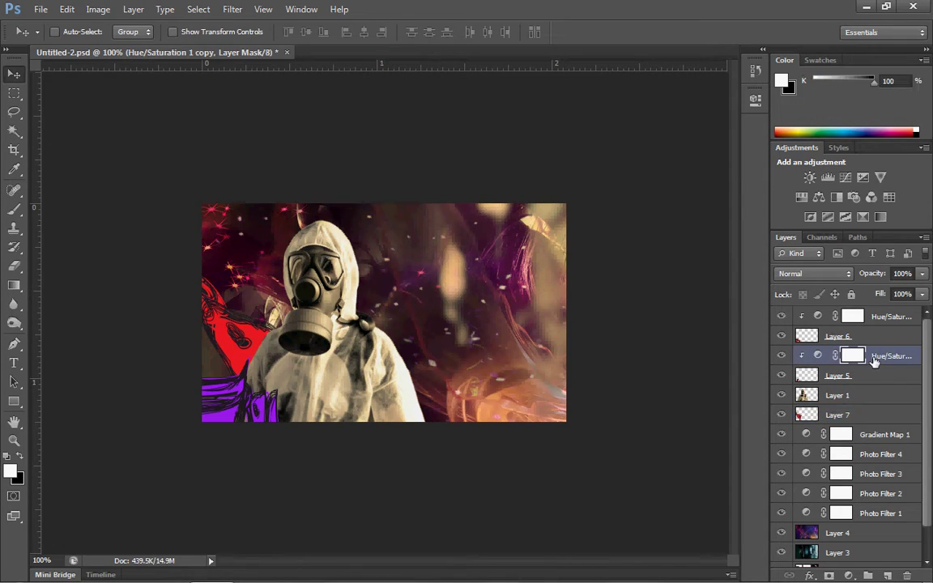
pyautogui.hotkey('ctrl', 'j')
pyautogui.moveTo(873, 358); pyautogui.dragTo(868, 415)
pyautogui.rightClick(851, 415)
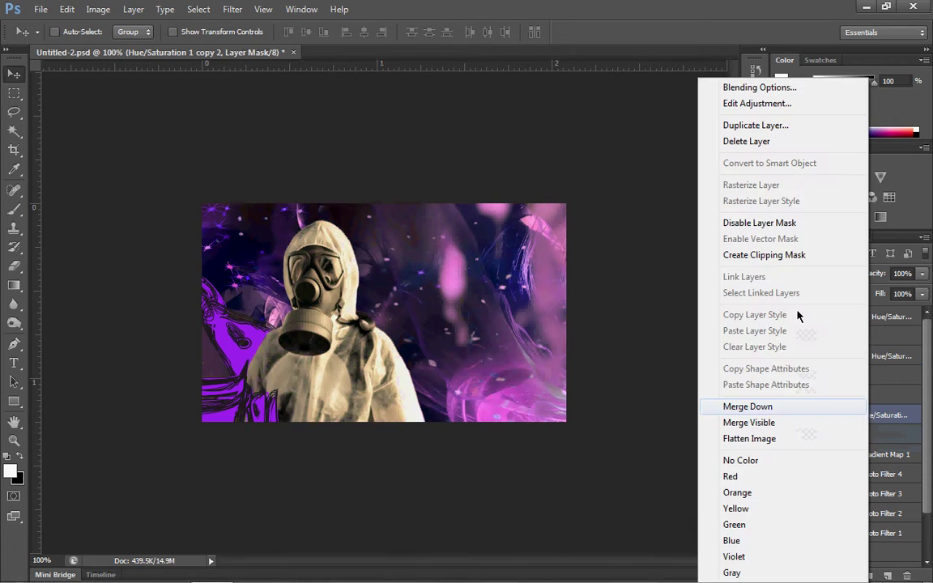
pyautogui.click(779, 243)
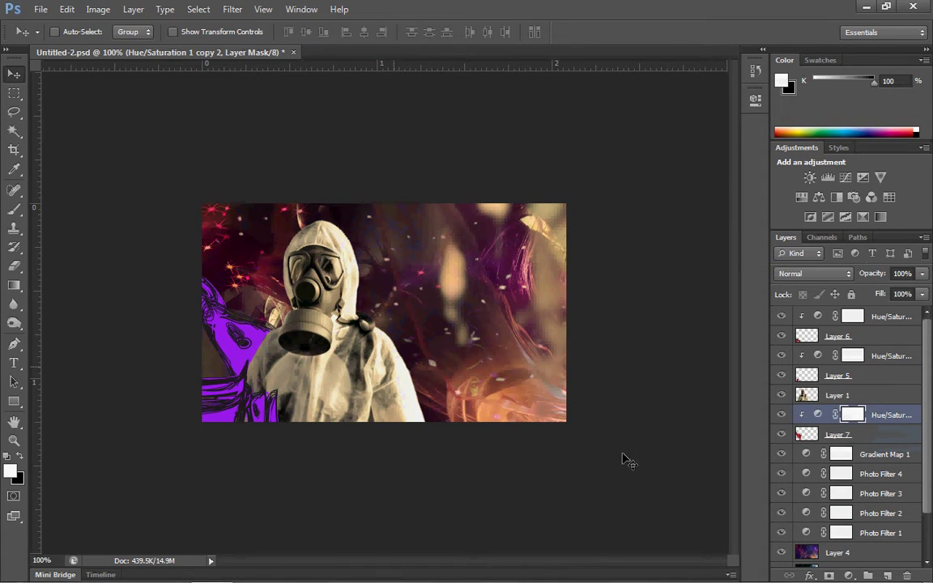
# Reposition Layer 7's purple swirl lower along the image's left edge
pyautogui.click(830, 433)
pyautogui.moveTo(262, 326); pyautogui.dragTo(159, 401)
pyautogui.moveTo(276, 316); pyautogui.dragTo(259, 300)
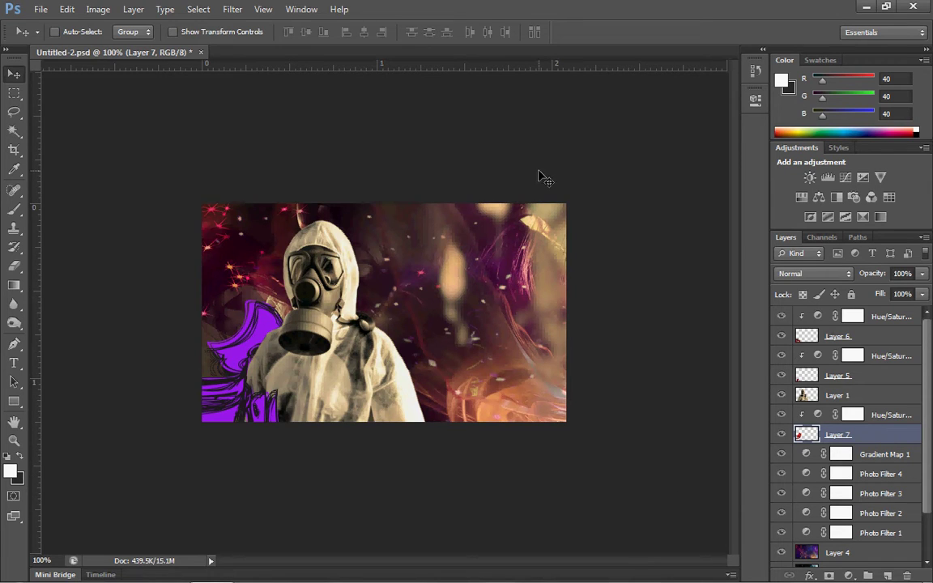
# Draw a white 222 px circle on the image's right as Ellipse 1, then hide it
pyautogui.click(909, 315)
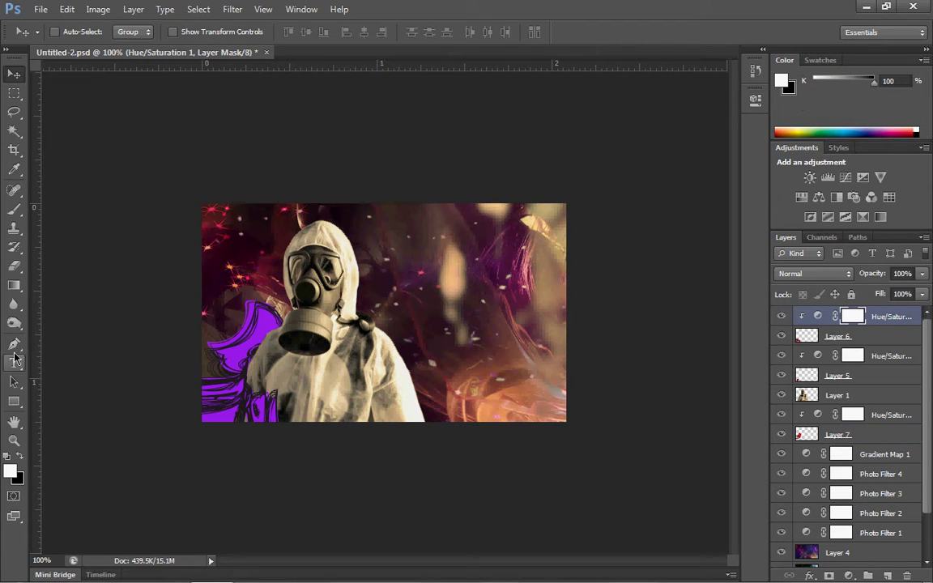
pyautogui.moveTo(14, 401); pyautogui.dragTo(64, 427)
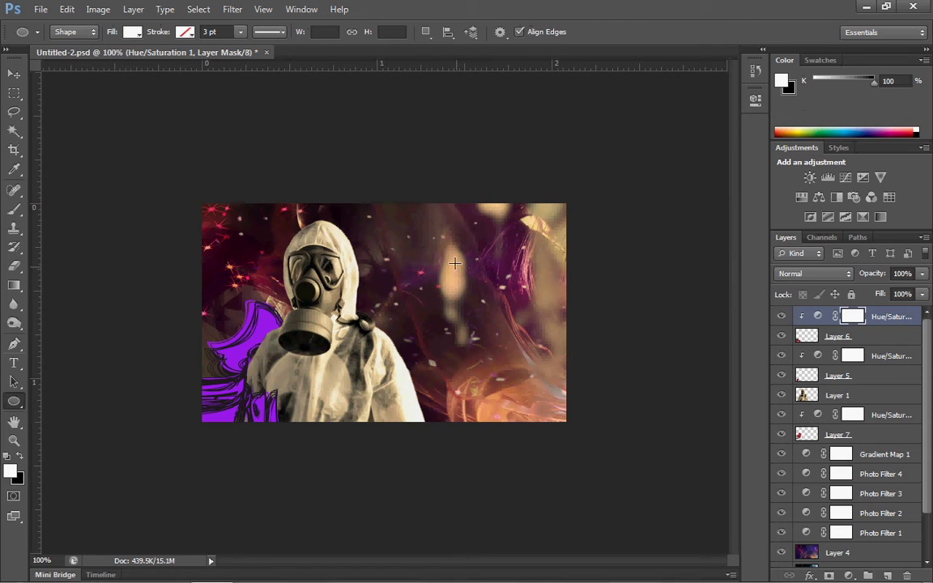
pyautogui.moveTo(413, 246); pyautogui.dragTo(571, 462)
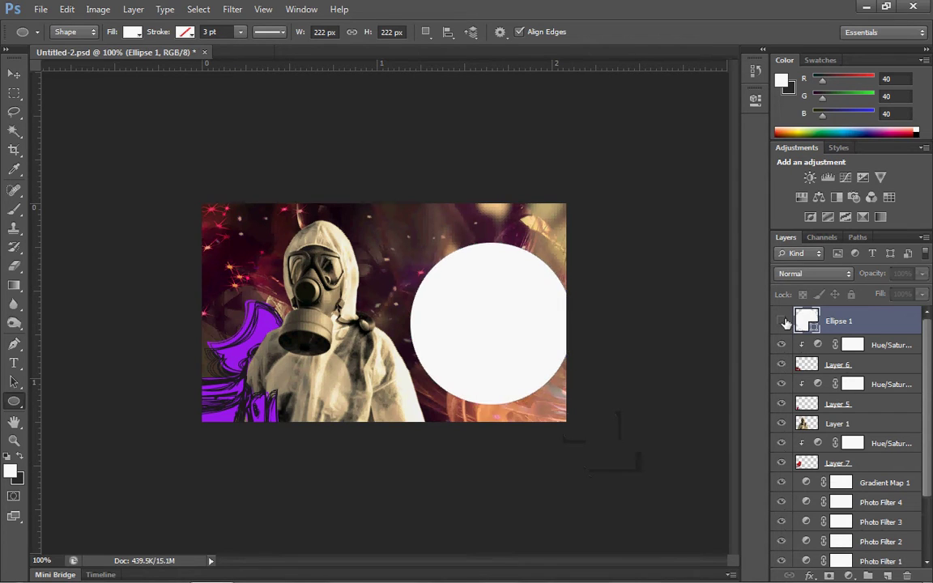
pyautogui.click(781, 322)
# Select the whole canvas and Copy Merged the visible composite
pyautogui.hotkey('ctrl', 'a')
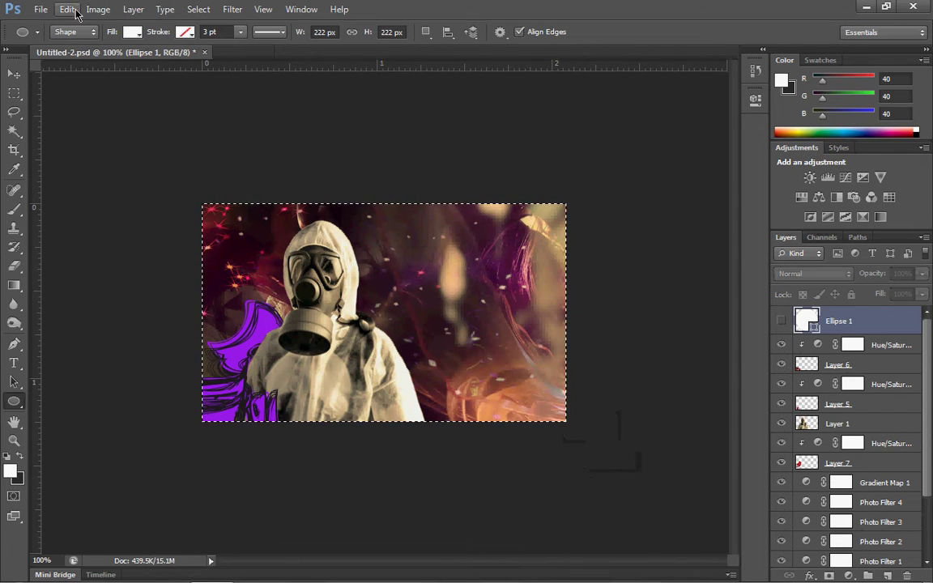
pyautogui.click(67, 9)
pyautogui.click(159, 122)
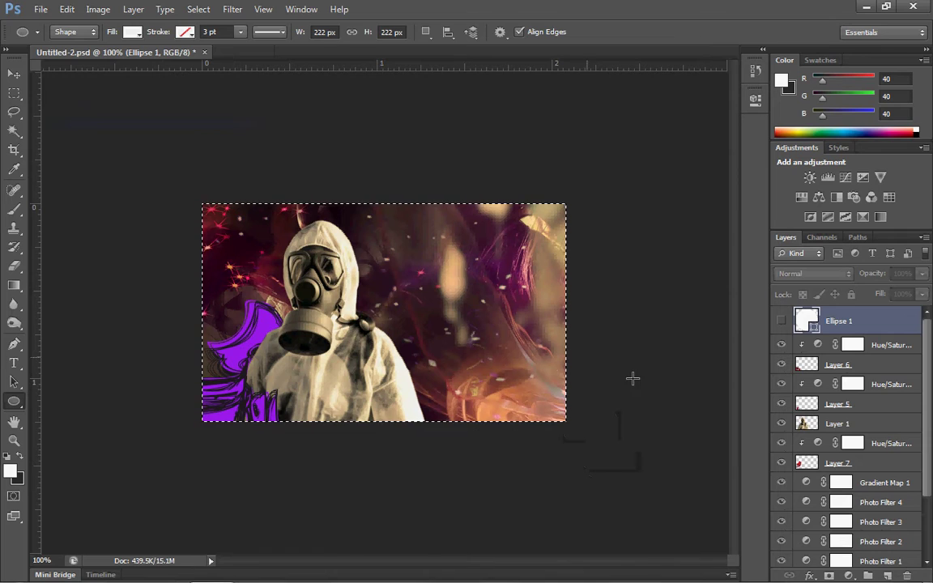
# Paste the merged copy as Layer 8, clip it to the circle, and shift it inside
pyautogui.hotkey('ctrl', 'v')
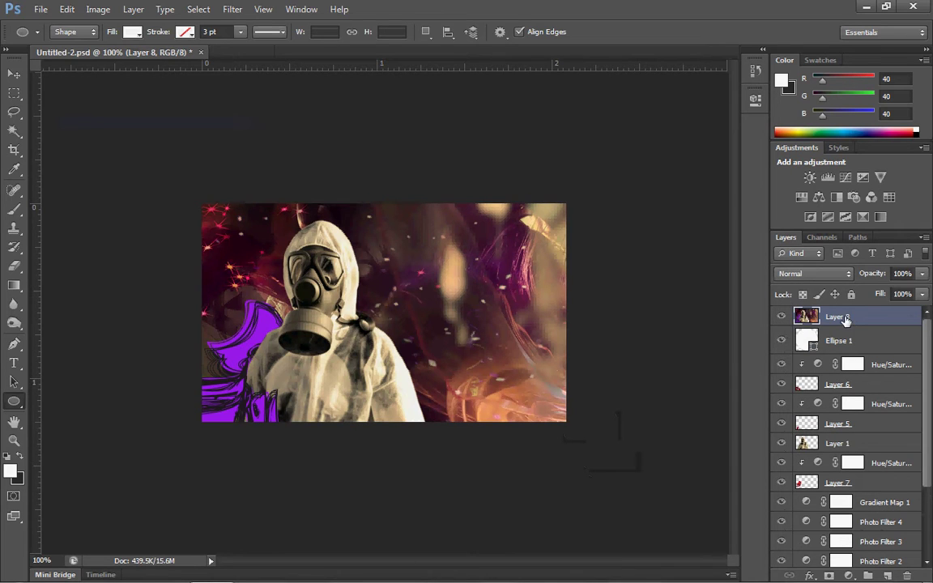
pyautogui.rightClick(840, 317)
pyautogui.click(753, 256)
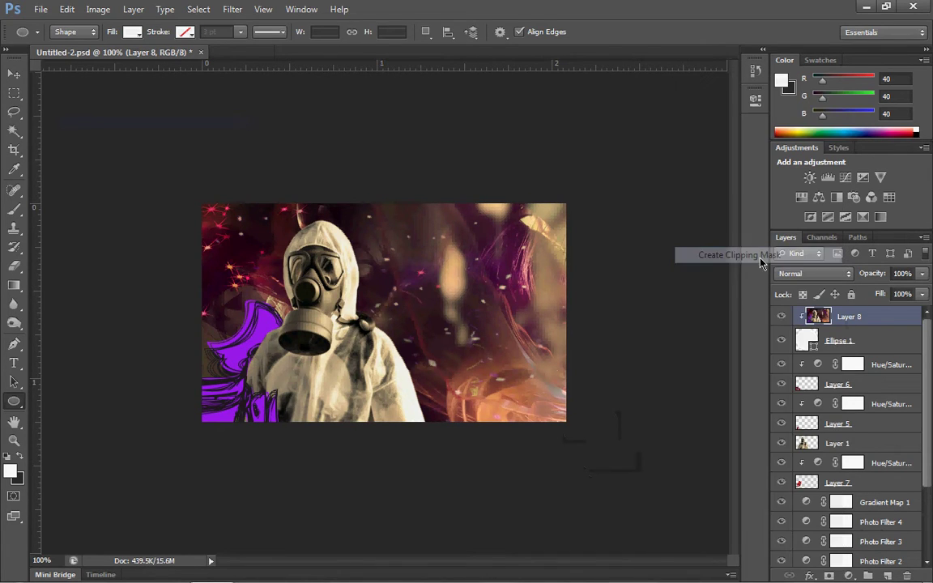
pyautogui.click(14, 73)
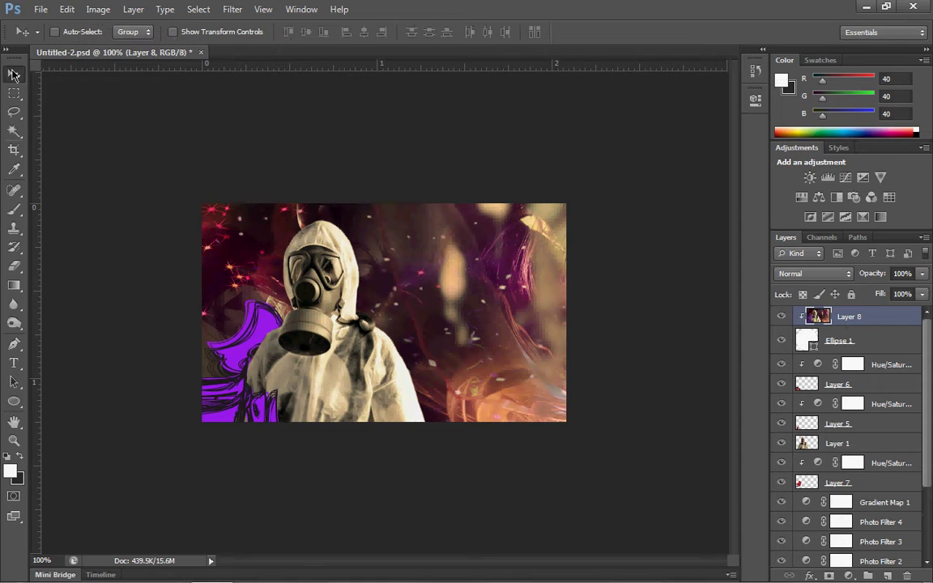
pyautogui.moveTo(388, 293); pyautogui.dragTo(596, 293)
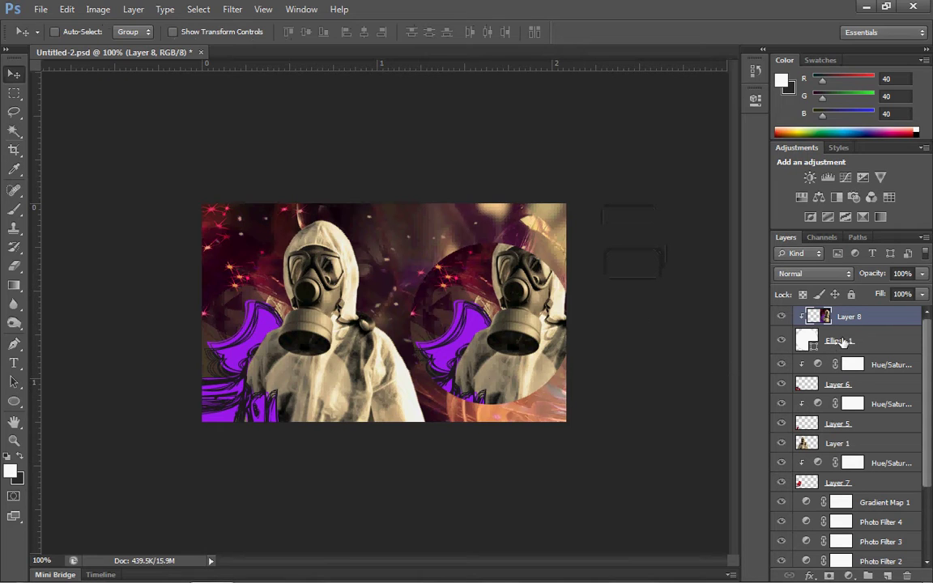
# Move Ellipse 1 and Layer 8 together below Layer 7, just right of the figure
pyautogui.keyDown('shift'); pyautogui.click(843, 342); pyautogui.keyUp('shift')
pyautogui.moveTo(523, 326); pyautogui.dragTo(349, 281)
pyautogui.moveTo(901, 316); pyautogui.dragTo(774, 491)
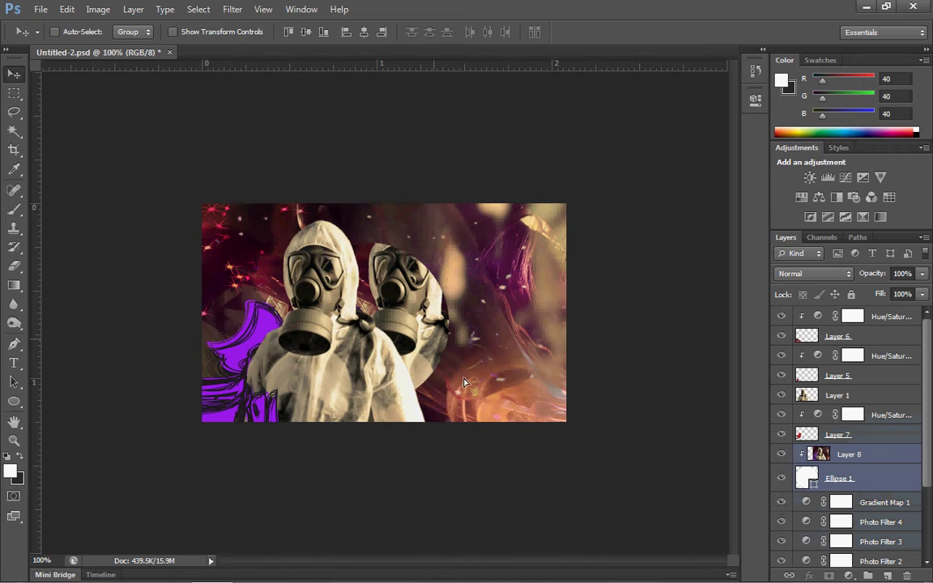
pyautogui.moveTo(426, 332); pyautogui.dragTo(480, 310)
# Flip the circular Layer 8 copy horizontally
pyautogui.click(66, 9)
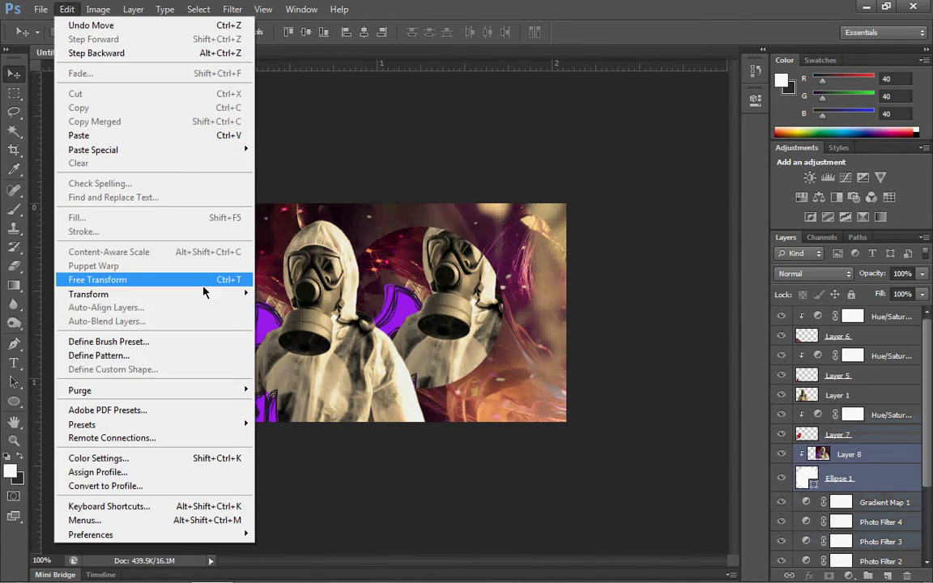
pyautogui.moveTo(204, 294)
pyautogui.click(310, 456)
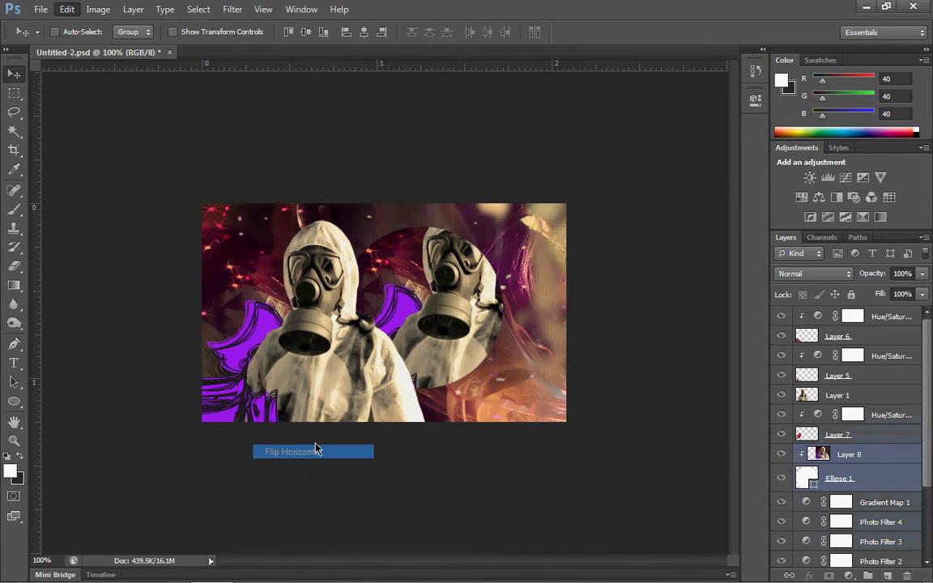
# Drag the flipped circle up behind the figure so swirls flank both sides
pyautogui.moveTo(78, 319); pyautogui.dragTo(230, 327)
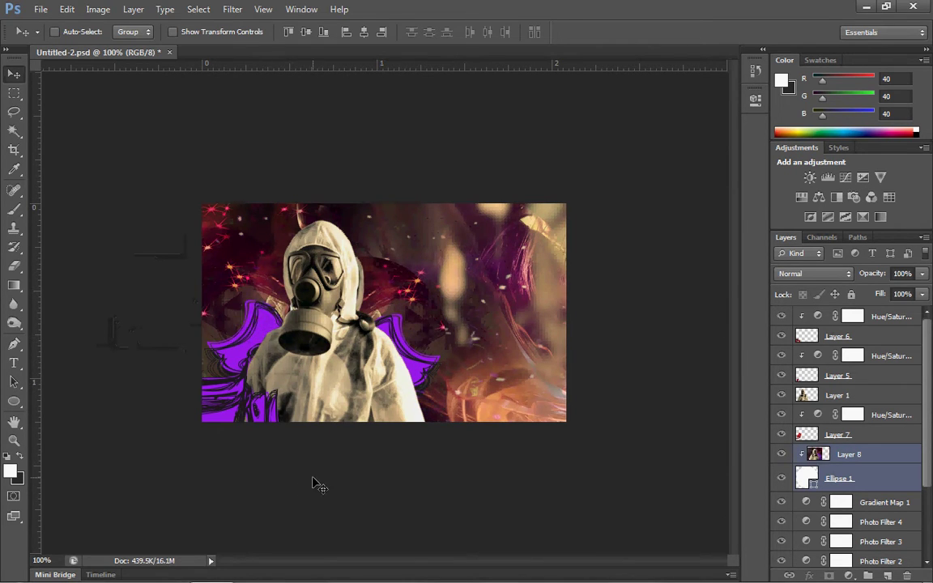
pyautogui.moveTo(350, 361); pyautogui.dragTo(340, 307)
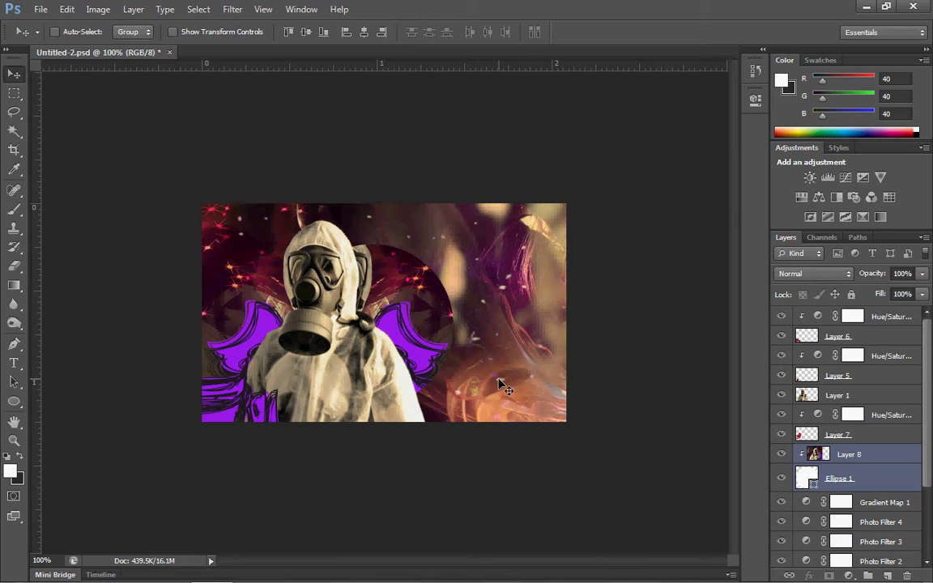
pyautogui.click(902, 461)
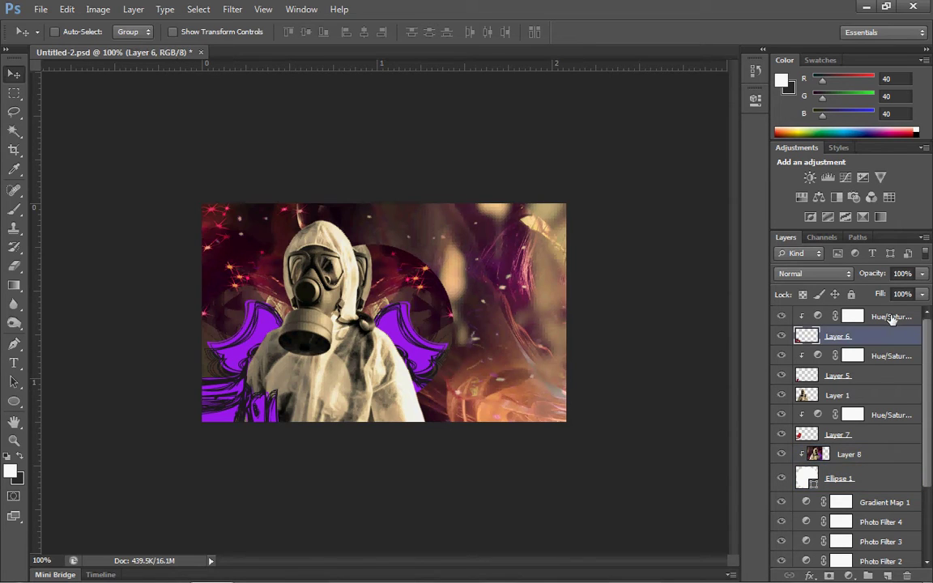
pyautogui.click(854, 317)
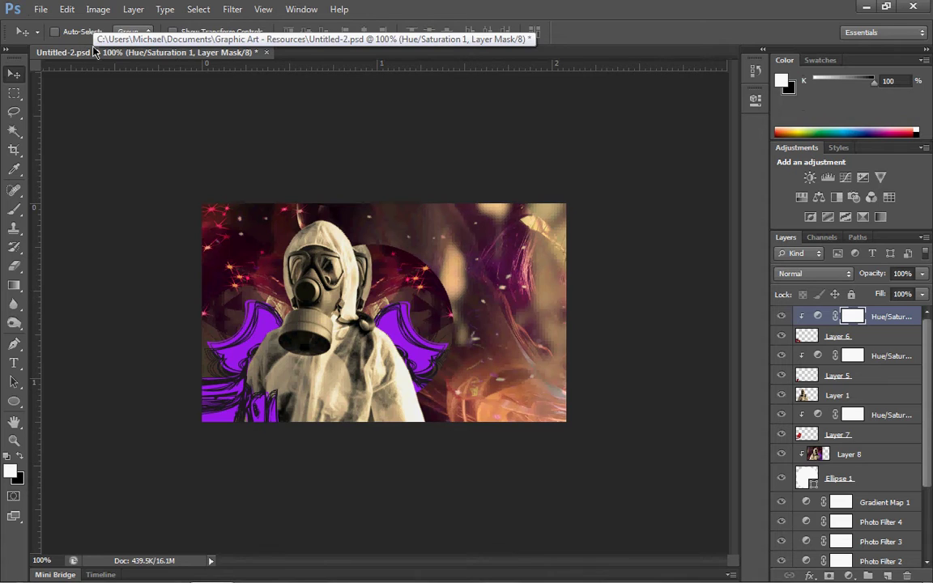
# Open and close the 001 and 002 files from Illy PSDs
pyautogui.click(39, 9)
pyautogui.click(69, 36)
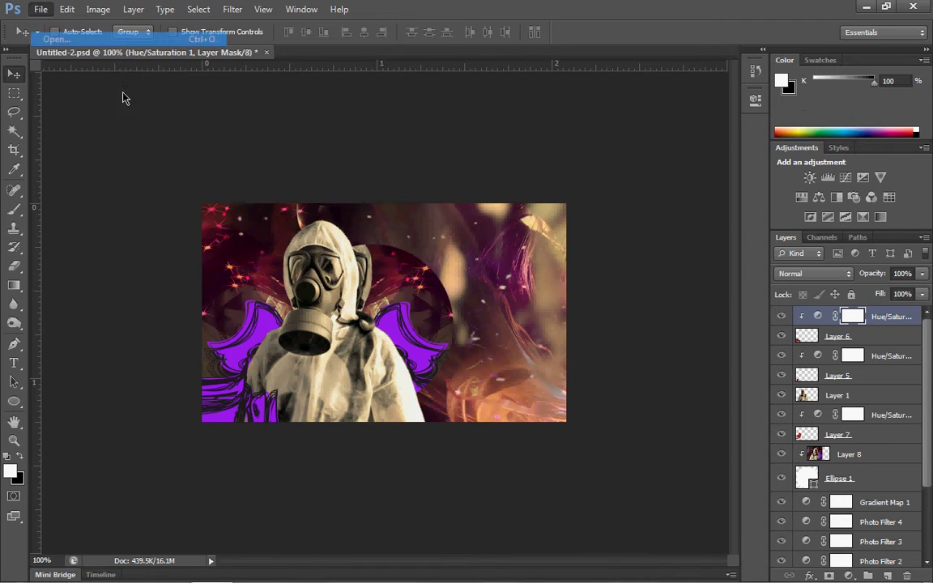
pyautogui.click(361, 162)
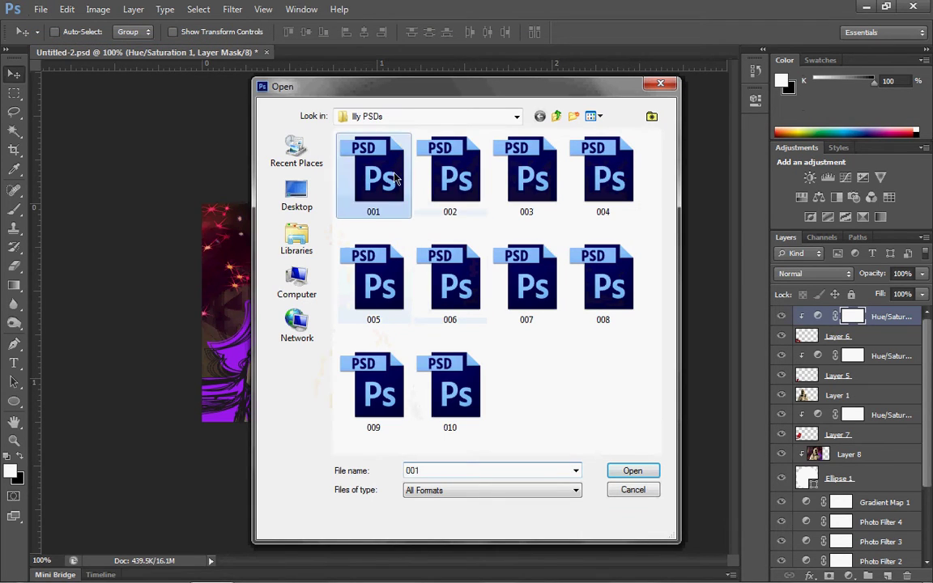
pyautogui.click(632, 469)
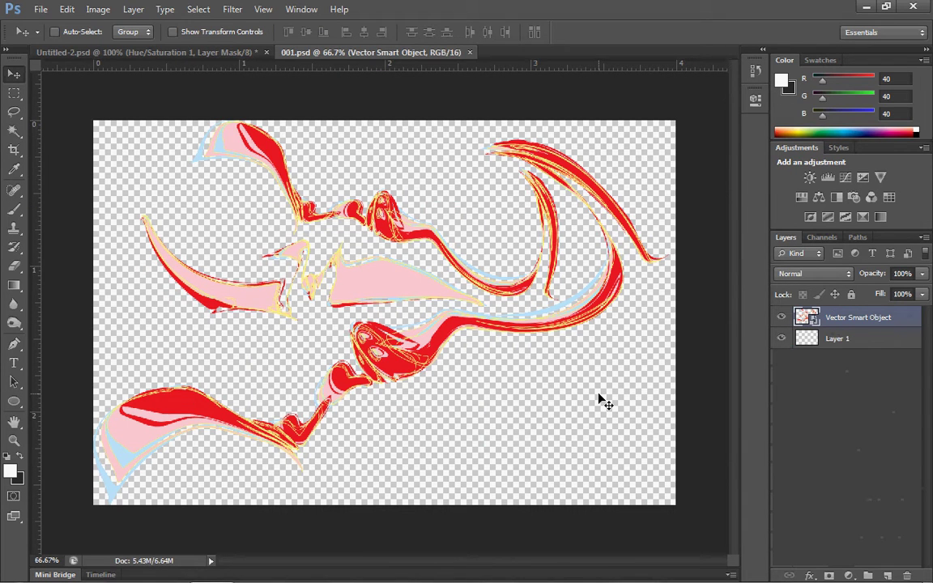
pyautogui.click(471, 53)
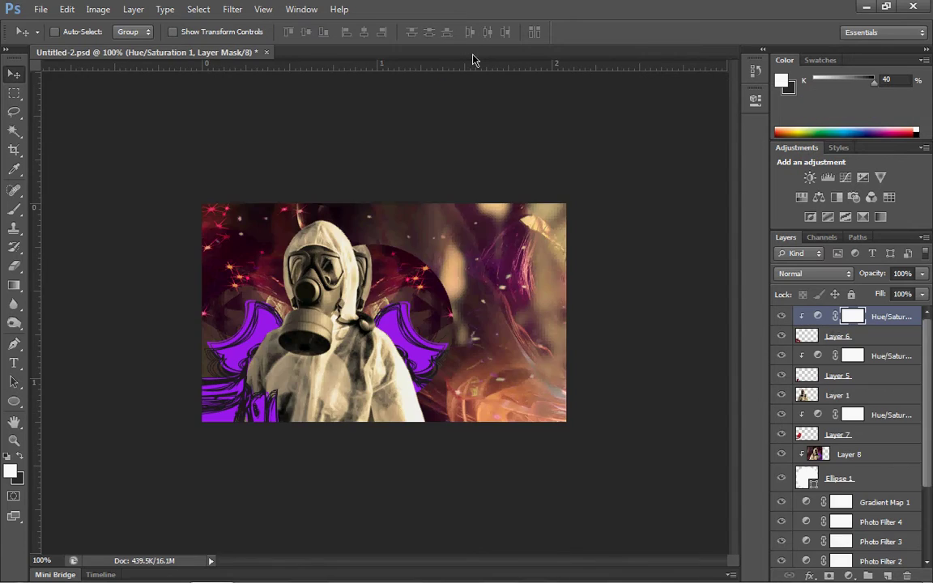
pyautogui.hotkey('ctrl', 'o')
pyautogui.click(459, 185)
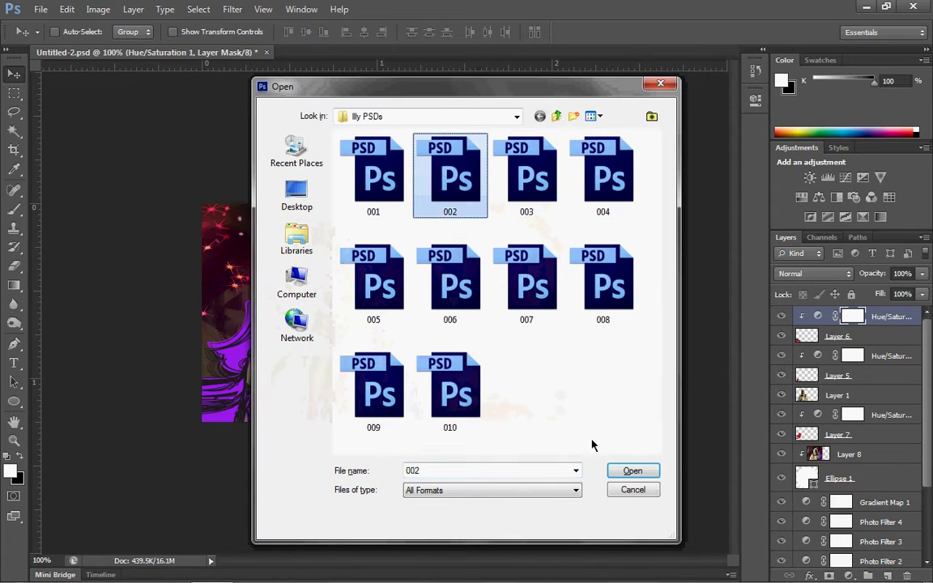
pyautogui.click(623, 470)
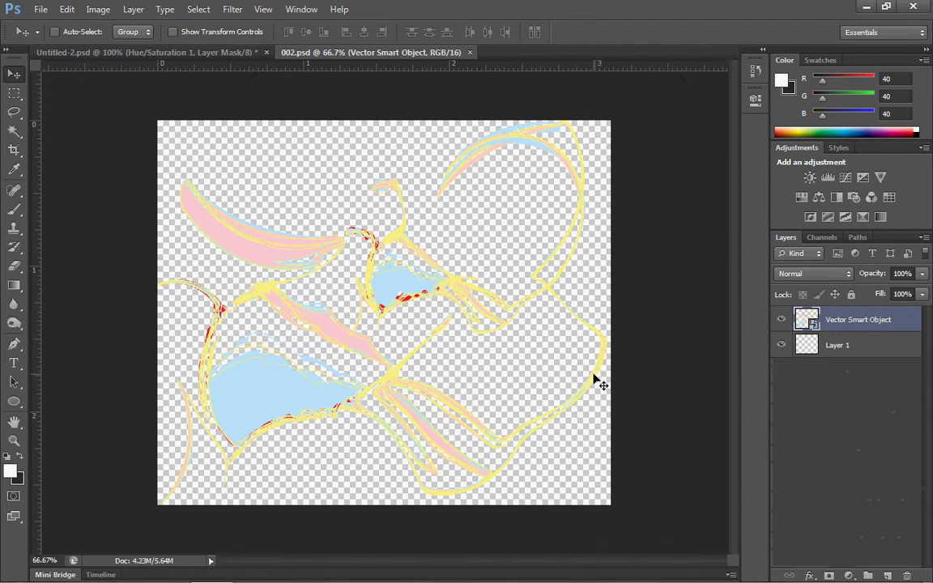
pyautogui.click(471, 52)
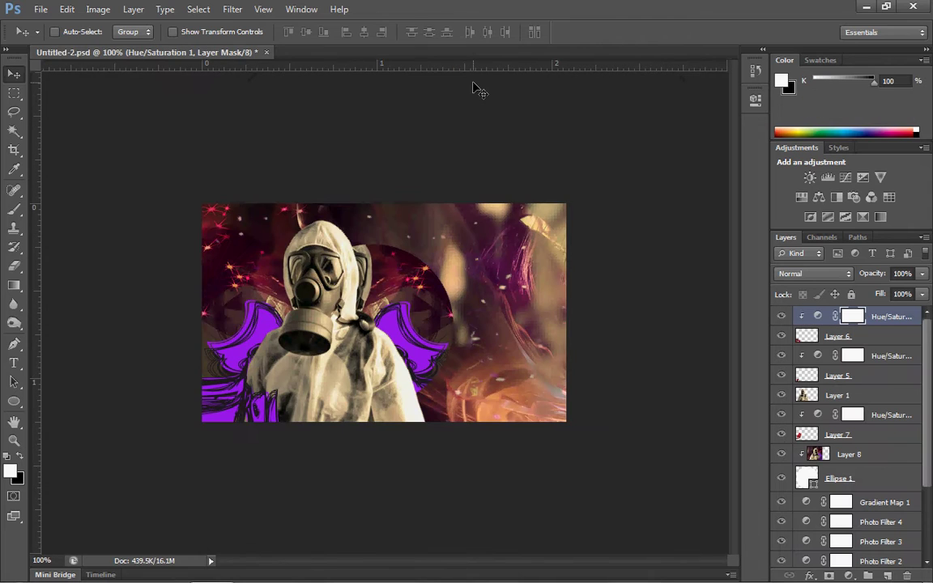
# Open 004.psd, select and copy its Vector Smart Object swirl layer, then close it
pyautogui.hotkey('ctrl', 'o')
pyautogui.click(603, 174)
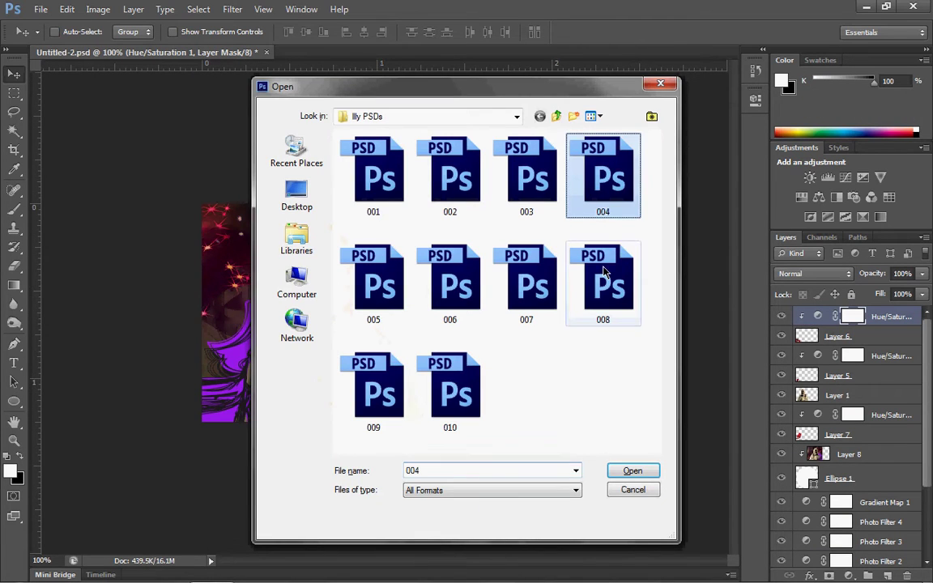
pyautogui.click(630, 471)
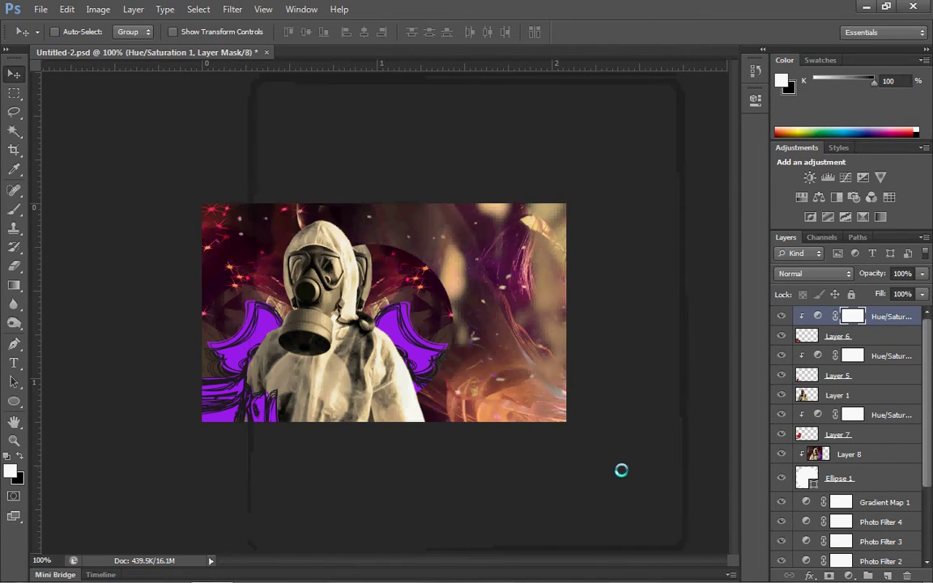
pyautogui.hotkey('ctrl', 'a')
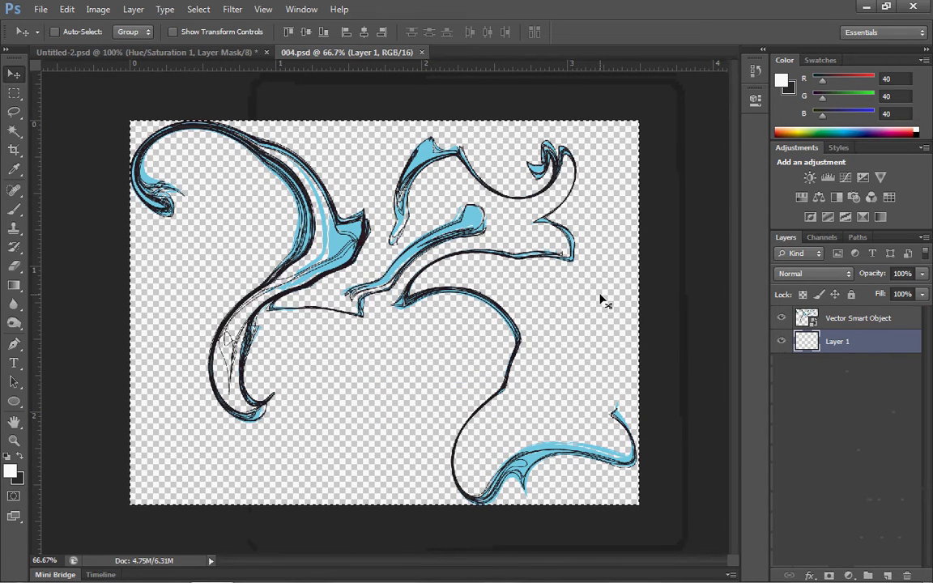
pyautogui.hotkey('ctrl', 'x')
pyautogui.click(457, 233)
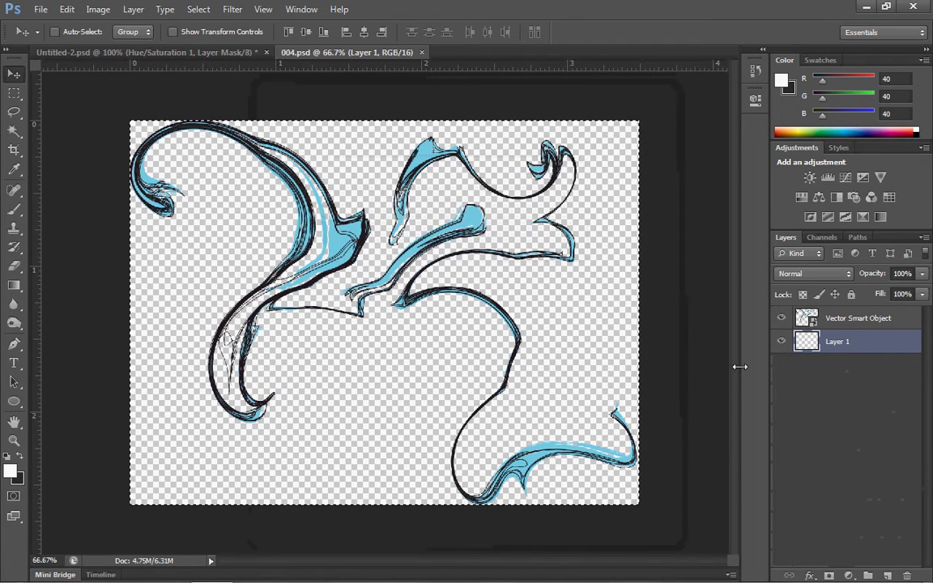
pyautogui.click(839, 320)
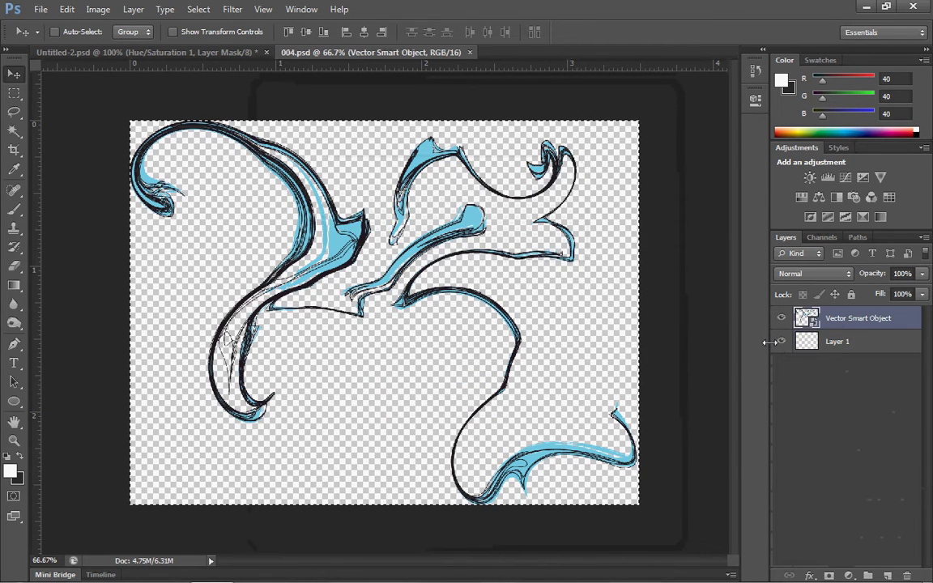
pyautogui.click(470, 52)
# Paste the blue-and-black swirl as Layer 9 and drag it down-left over the figure's head
pyautogui.hotkey('ctrl', 'v')
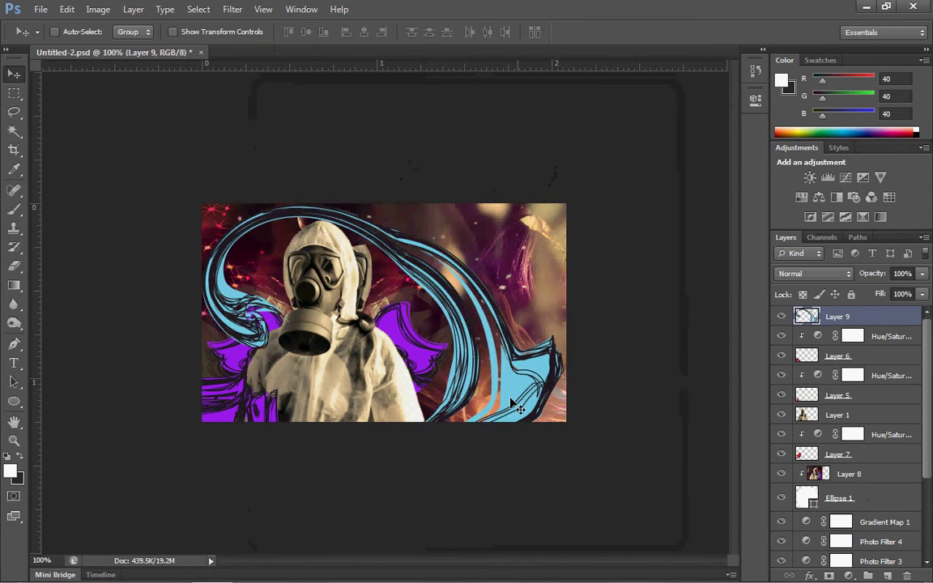
pyautogui.moveTo(458, 318); pyautogui.dragTo(385, 323)
pyautogui.moveTo(367, 445); pyautogui.dragTo(422, 455)
pyautogui.moveTo(435, 474); pyautogui.dragTo(322, 461)
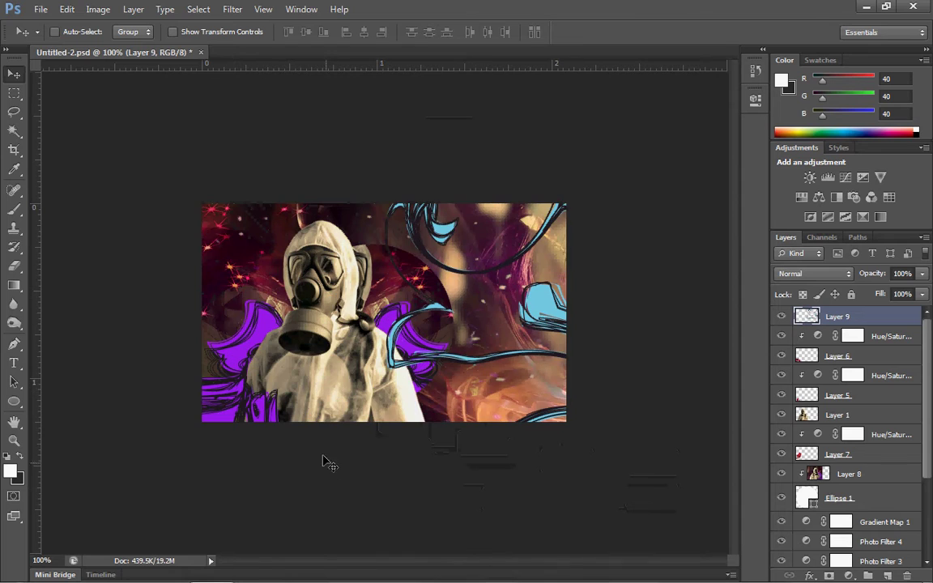
pyautogui.moveTo(509, 251); pyautogui.dragTo(231, 303)
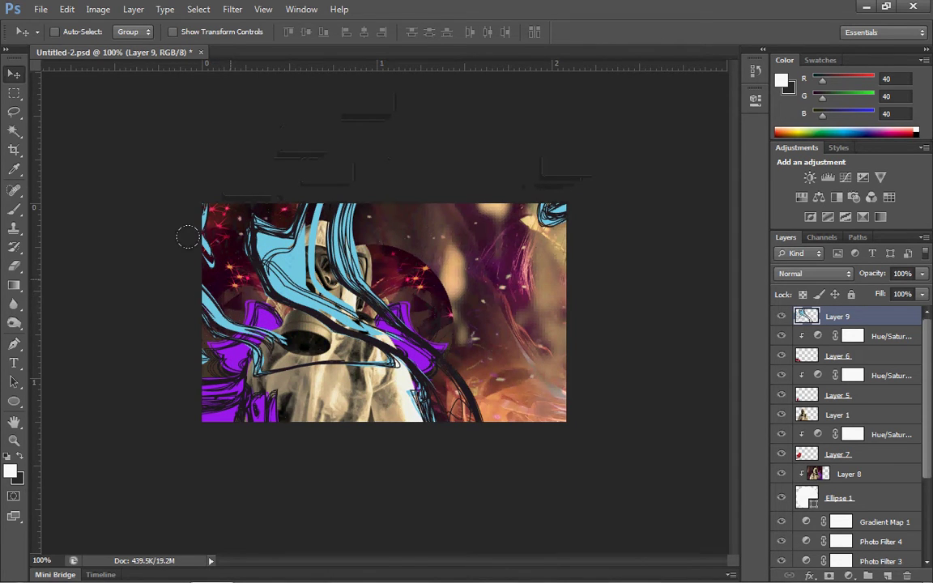
pyautogui.press('e')
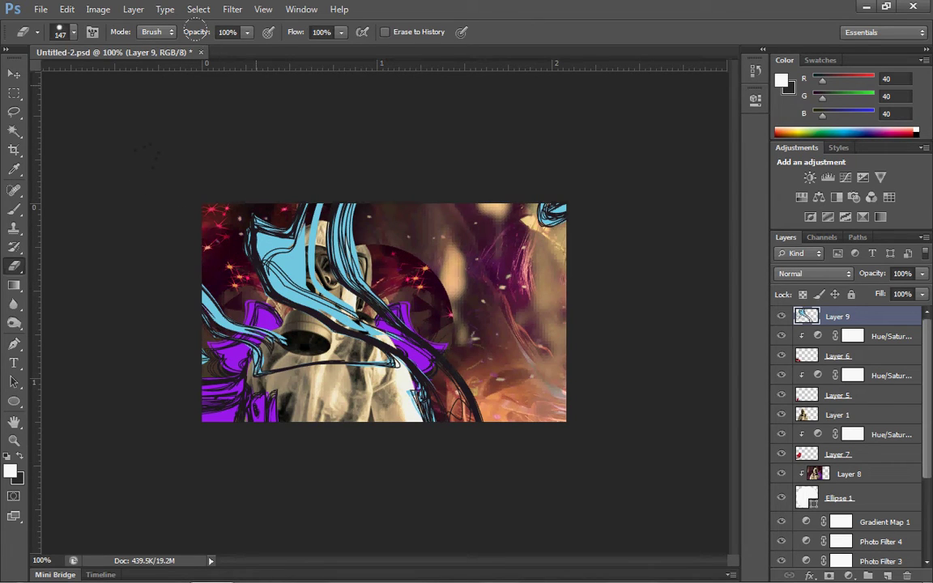
pyautogui.click(14, 74)
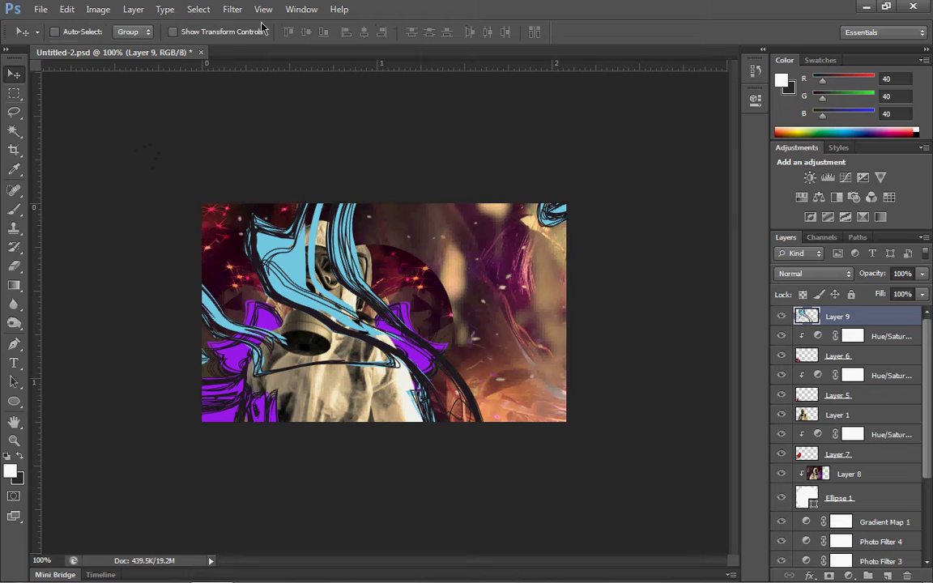
# Add a Hue/Saturation 2 adjustment layer set to Hue -180 and Saturation 0
pyautogui.click(67, 9)
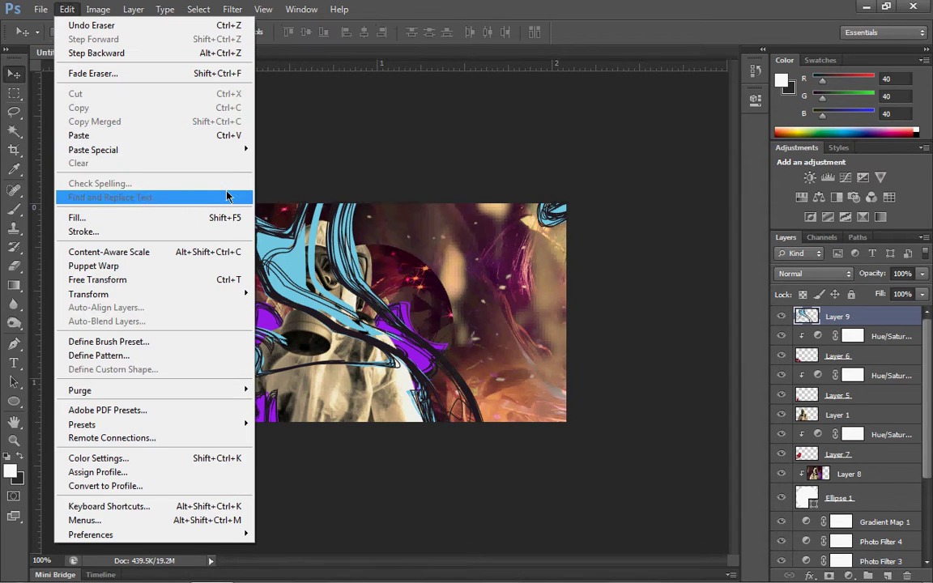
pyautogui.moveTo(232, 300)
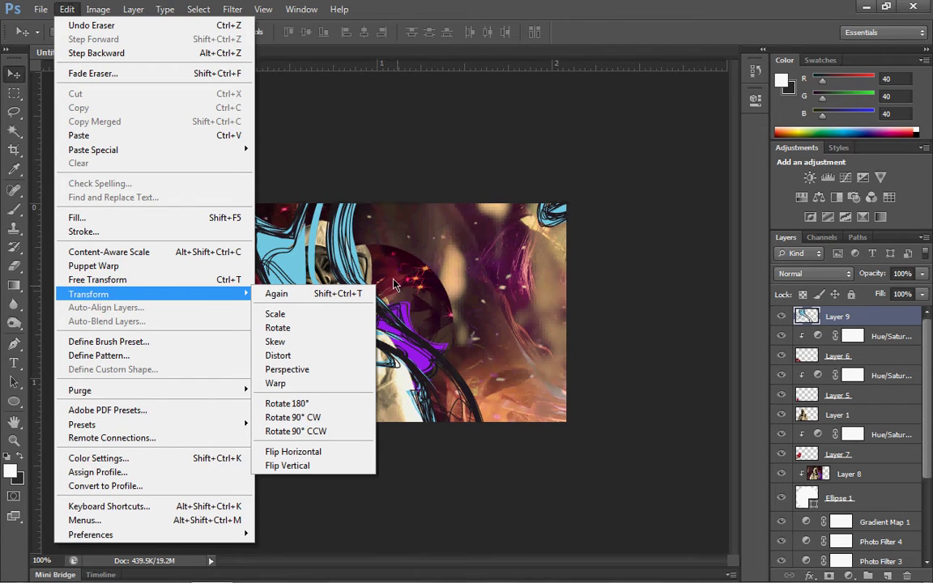
pyautogui.moveTo(131, 8)
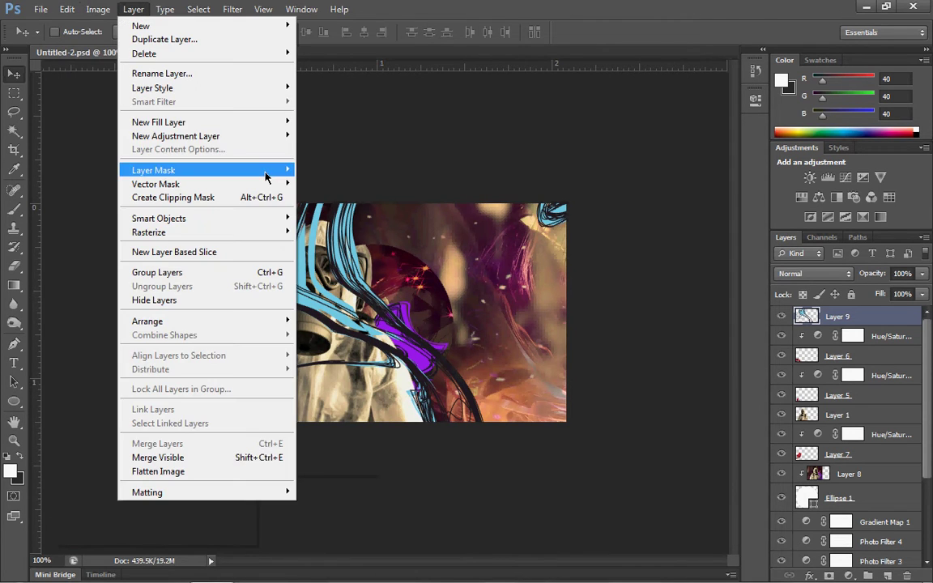
pyautogui.moveTo(268, 144)
pyautogui.click(358, 209)
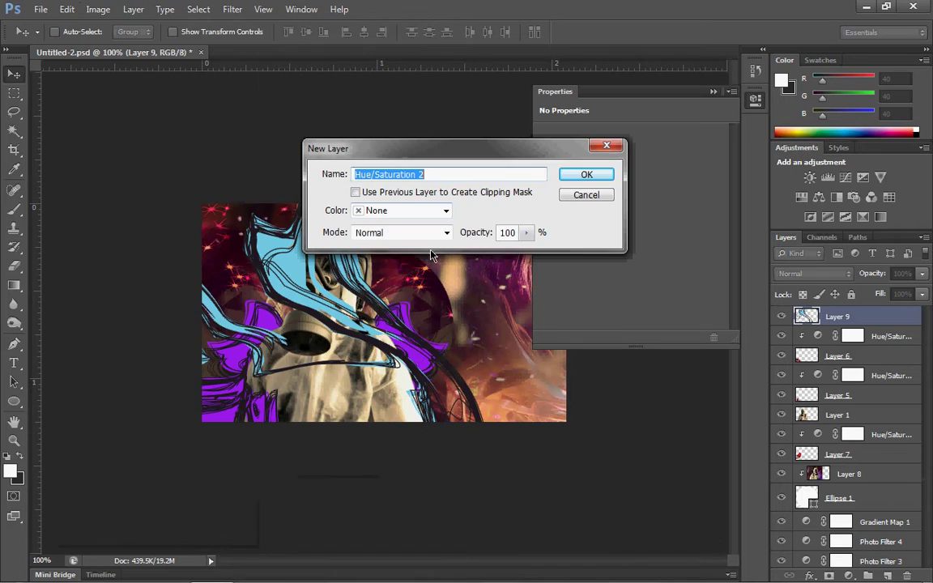
pyautogui.click(582, 176)
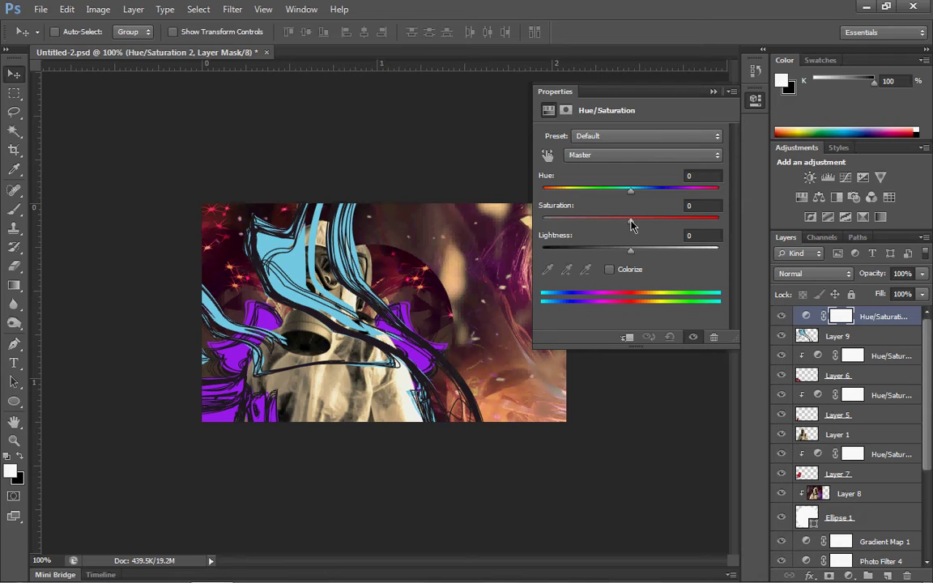
pyautogui.moveTo(632, 192)
pyautogui.mouseDown()
pyautogui.moveTo(690, 193)
pyautogui.moveTo(517, 194)
pyautogui.moveTo(663, 217)
pyautogui.moveTo(653, 224)
pyautogui.moveTo(707, 236)
pyautogui.moveTo(689, 193)
pyautogui.moveTo(546, 192)
pyautogui.moveTo(618, 198)
pyautogui.moveTo(522, 214)
pyautogui.moveTo(542, 188)
pyautogui.moveTo(583, 209)
pyautogui.moveTo(628, 208)
pyautogui.moveTo(676, 231)
pyautogui.moveTo(658, 215)
pyautogui.moveTo(542, 207)
pyautogui.mouseUp()
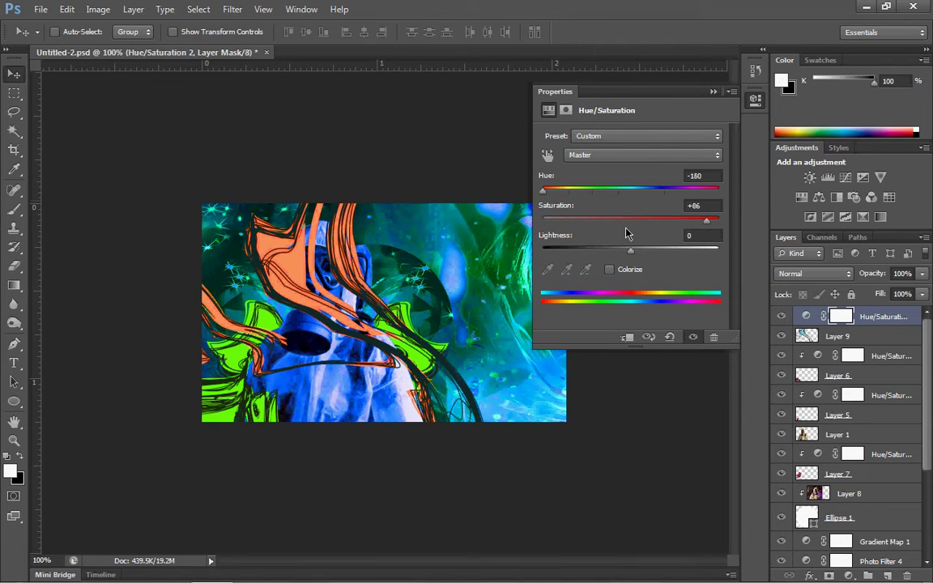
pyautogui.moveTo(635, 220); pyautogui.dragTo(629, 224)
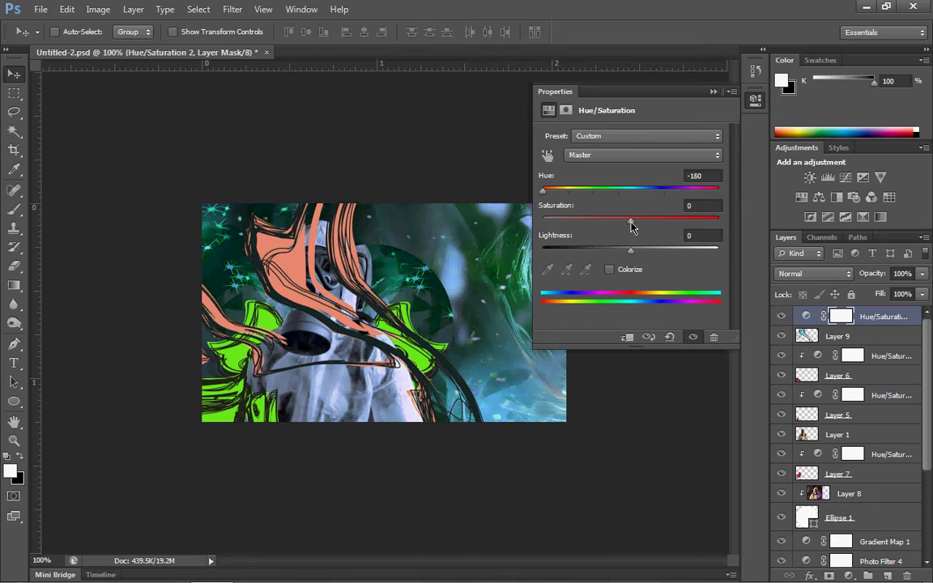
pyautogui.click(713, 93)
# Clip Hue/Saturation 2 to Layer 9 and move both below Layer 7
pyautogui.rightClick(820, 315)
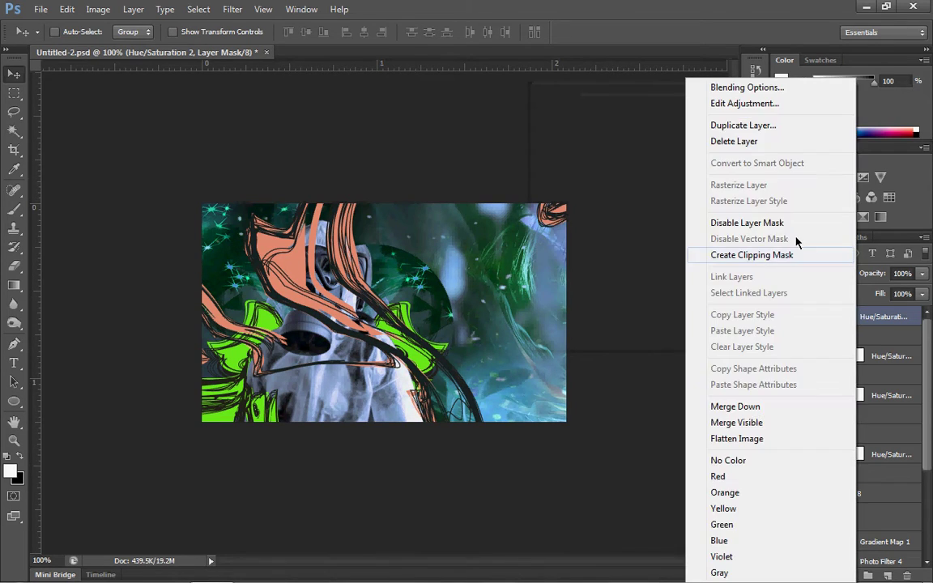
pyautogui.click(785, 256)
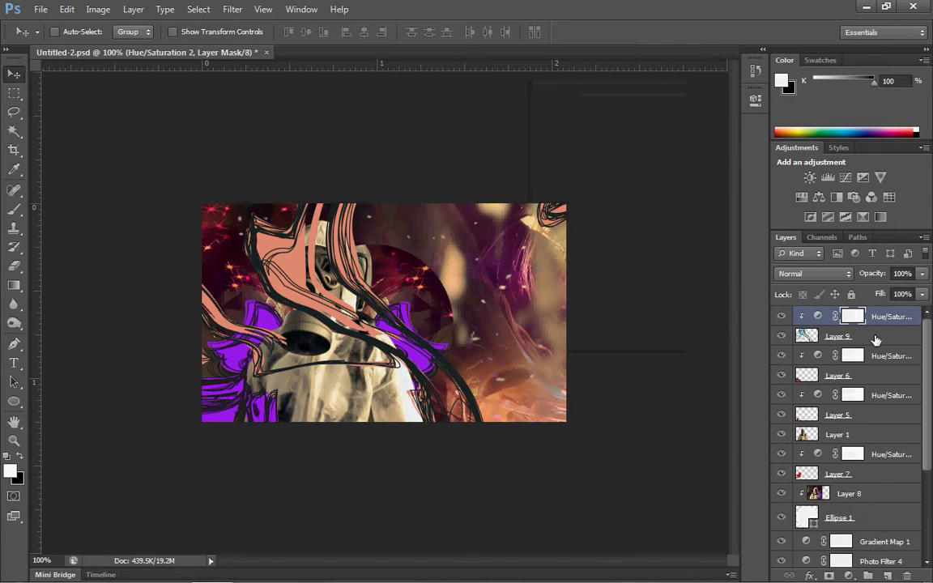
pyautogui.click(876, 338)
pyautogui.keyDown('shift'); pyautogui.click(875, 321); pyautogui.keyUp('shift')
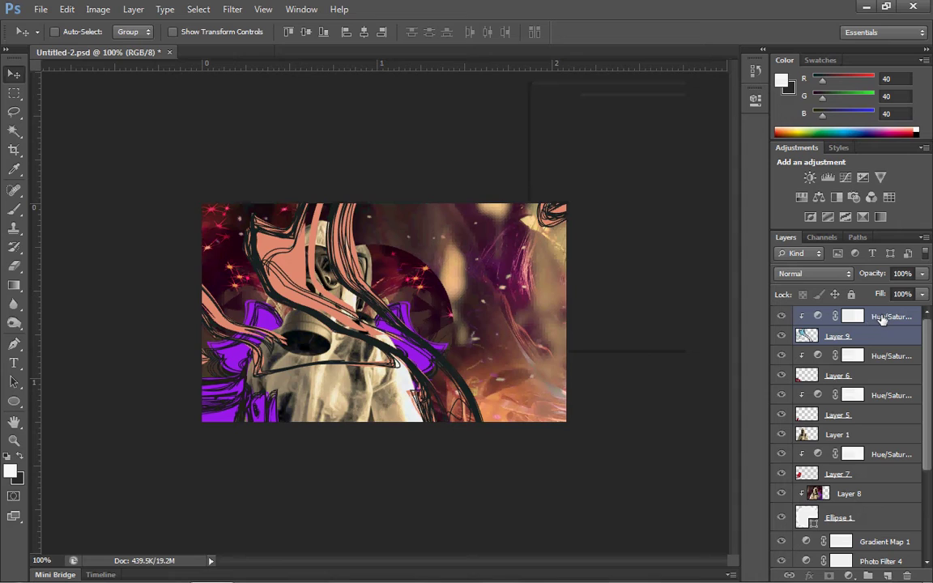
pyautogui.moveTo(883, 318); pyautogui.dragTo(883, 488)
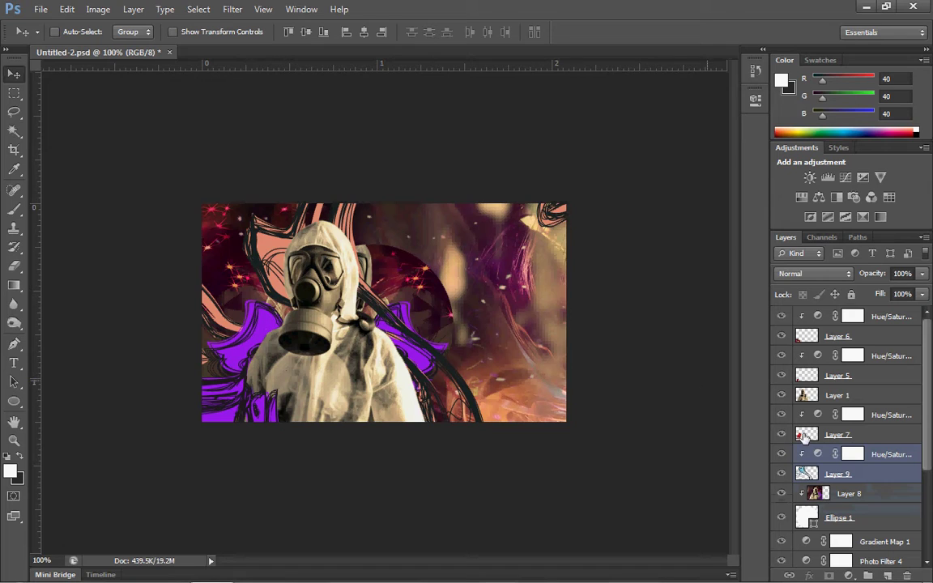
# Shift Layer 9's swirl line art slightly up and left
pyautogui.click(848, 473)
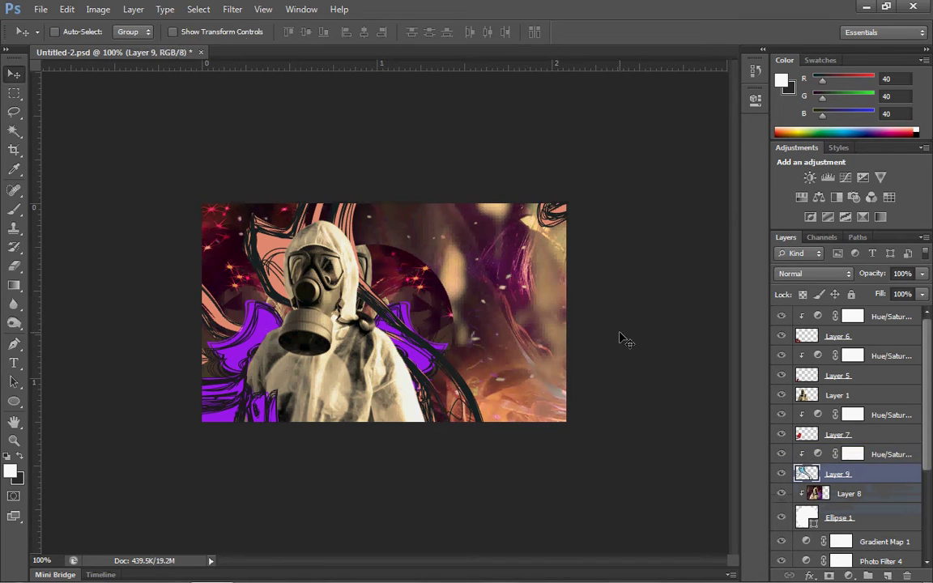
pyautogui.moveTo(362, 324)
pyautogui.mouseDown()
pyautogui.moveTo(349, 310)
pyautogui.moveTo(362, 295)
pyautogui.moveTo(369, 311)
pyautogui.moveTo(392, 316)
pyautogui.moveTo(378, 325)
pyautogui.moveTo(376, 316)
pyautogui.mouseUp()
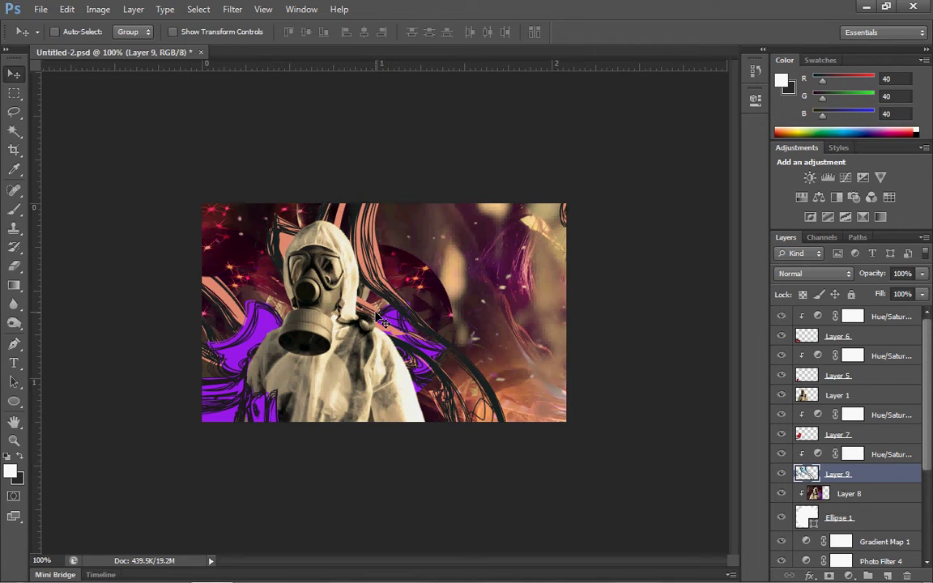
pyautogui.hotkey('shift', 'Left')
pyautogui.hotkey('shift', 'Left')
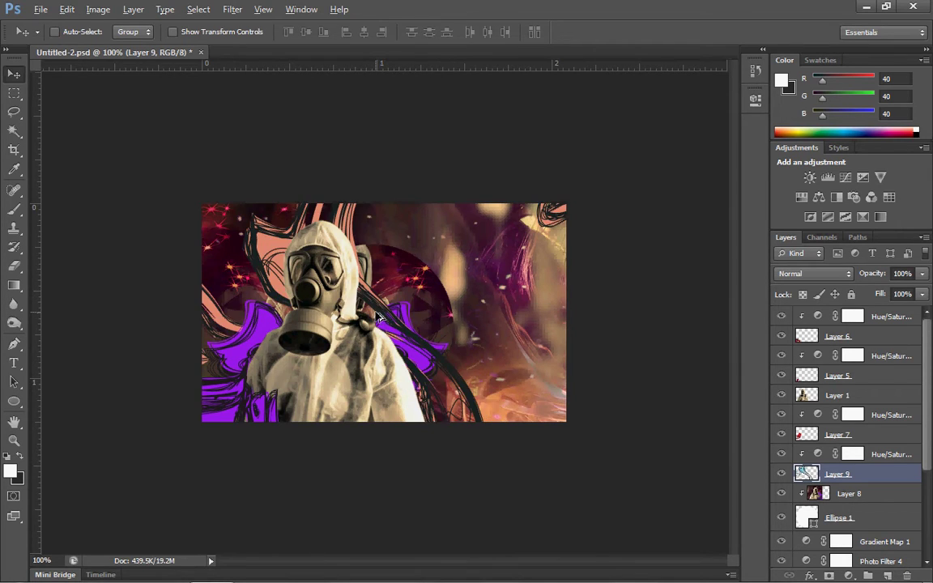
# Delete the Hue/Saturation 2 adjustment and move Layer 9 to just above Layer 8
pyautogui.hotkey('ctrl', 'shift', ']')
pyautogui.hotkey('alt', ']')
pyautogui.hotkey('ctrl', 'alt', 'g')
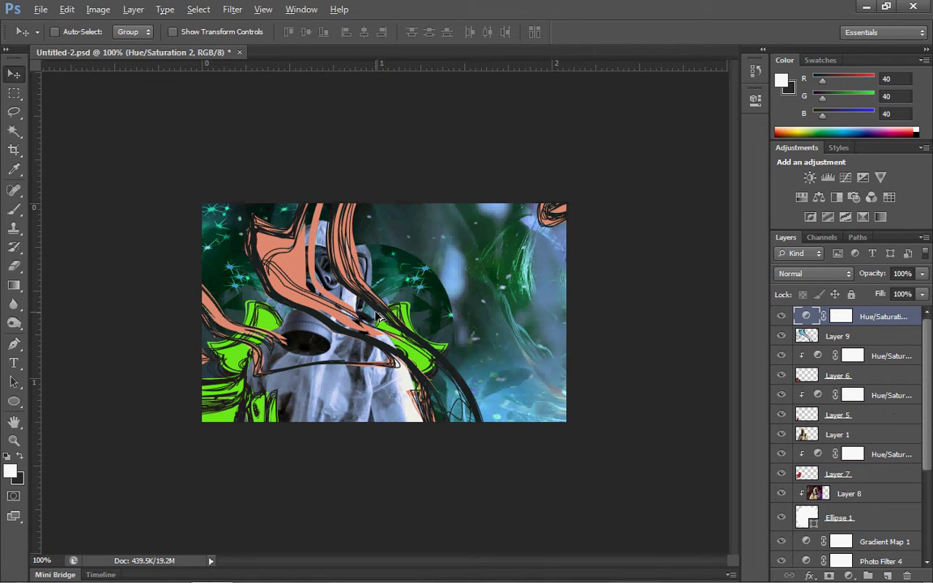
pyautogui.hotkey('ctrl', 'z')
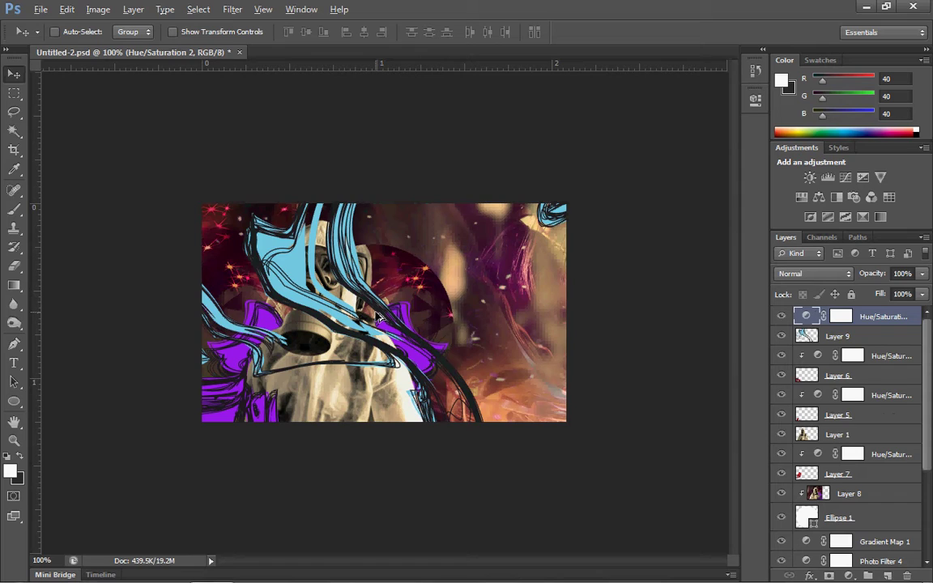
pyautogui.press('Delete')
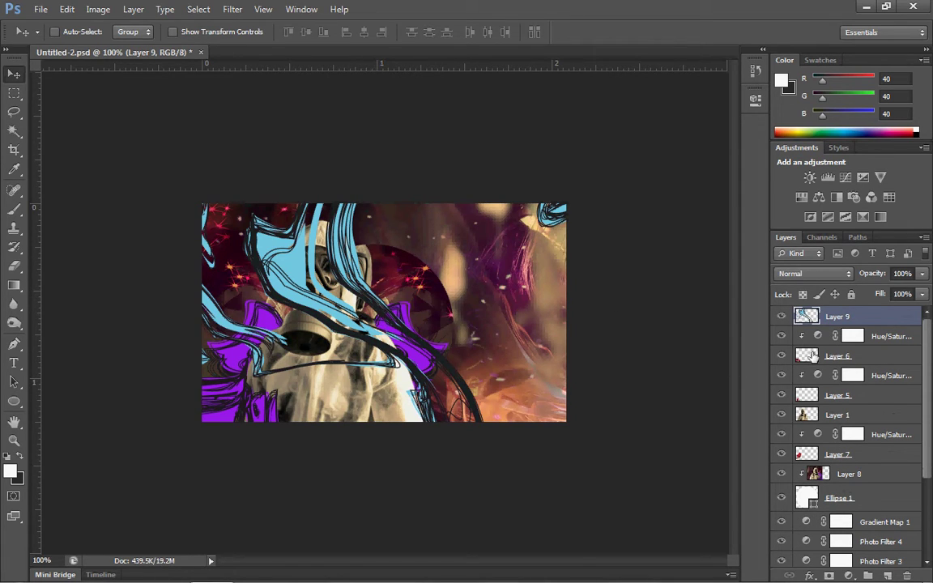
pyautogui.moveTo(851, 317)
pyautogui.mouseDown()
pyautogui.moveTo(877, 477)
pyautogui.moveTo(873, 455)
pyautogui.mouseUp()
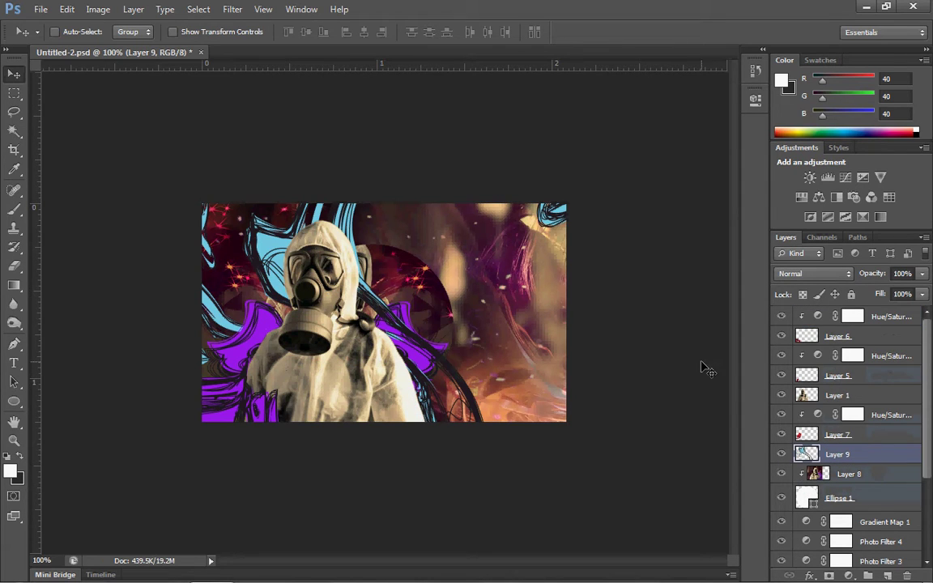
# Add a Hue/Saturation adjustment at Hue -180 clipped to Layer 9
pyautogui.click(133, 9)
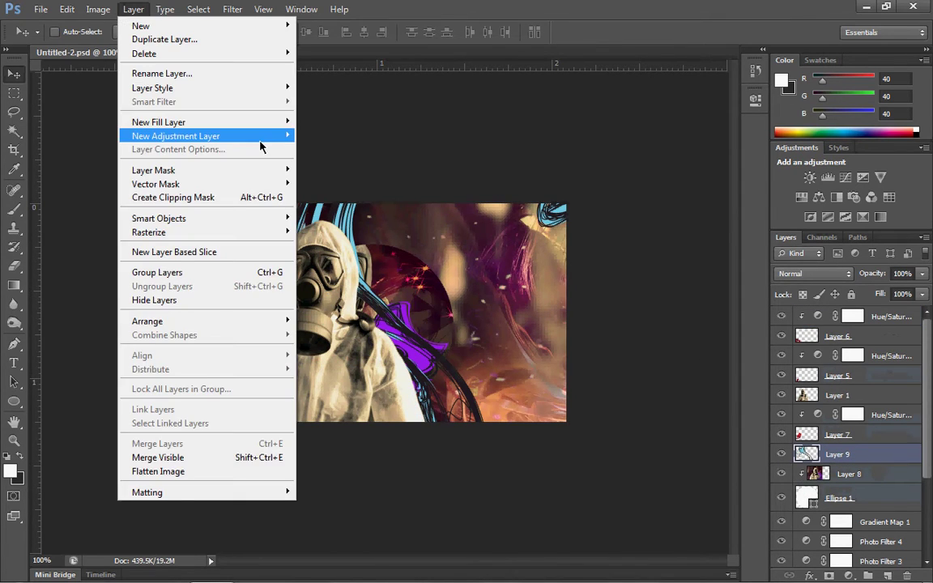
pyautogui.moveTo(259, 137)
pyautogui.click(350, 211)
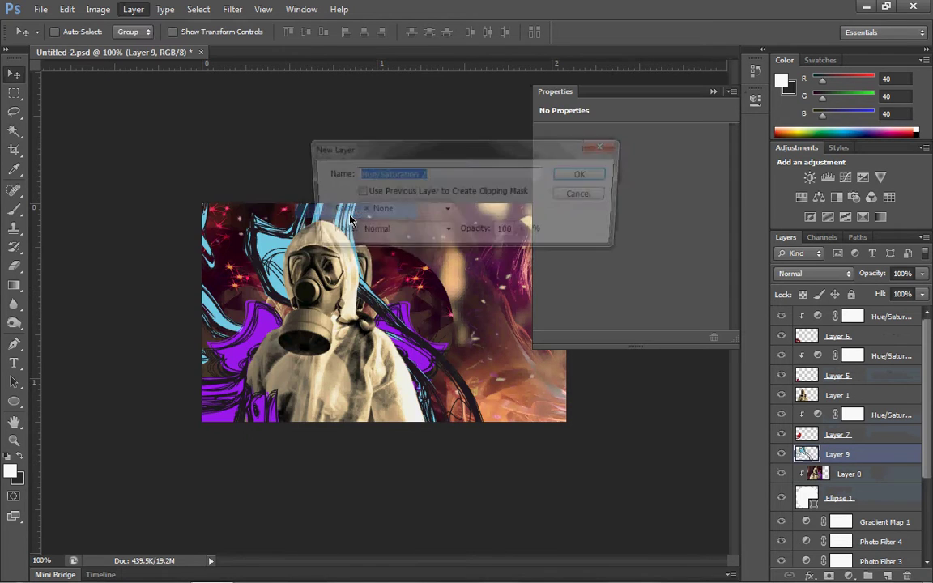
pyautogui.click(598, 146)
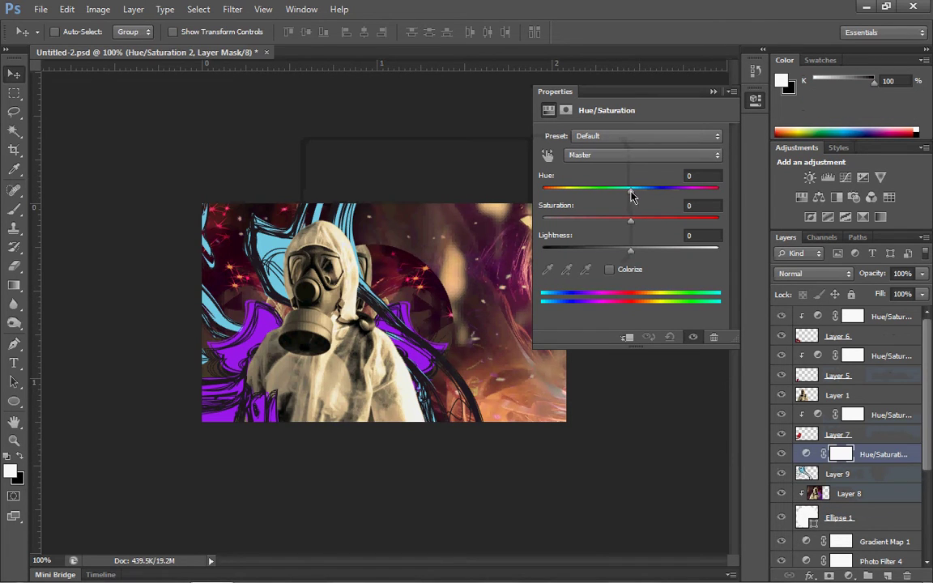
pyautogui.moveTo(631, 195); pyautogui.dragTo(442, 175)
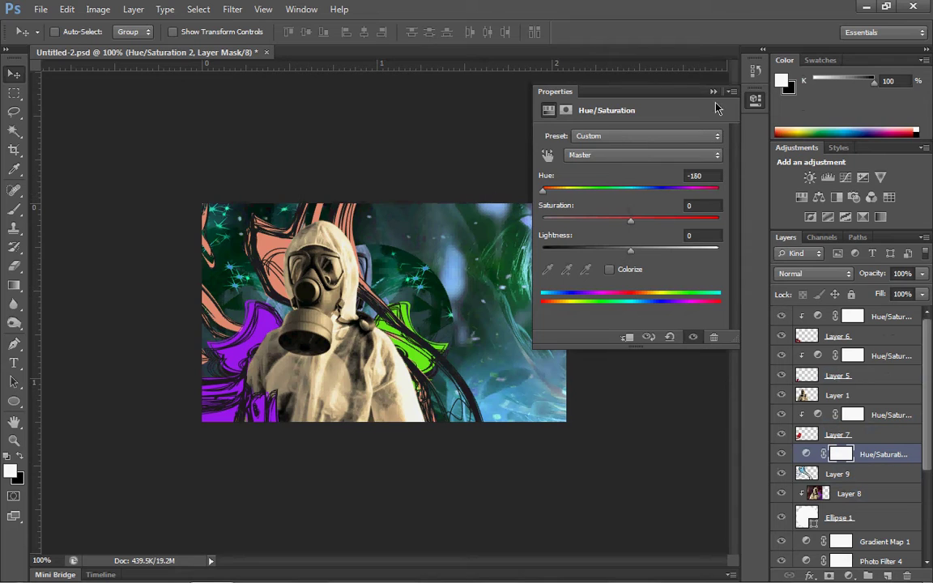
pyautogui.click(713, 91)
pyautogui.rightClick(865, 454)
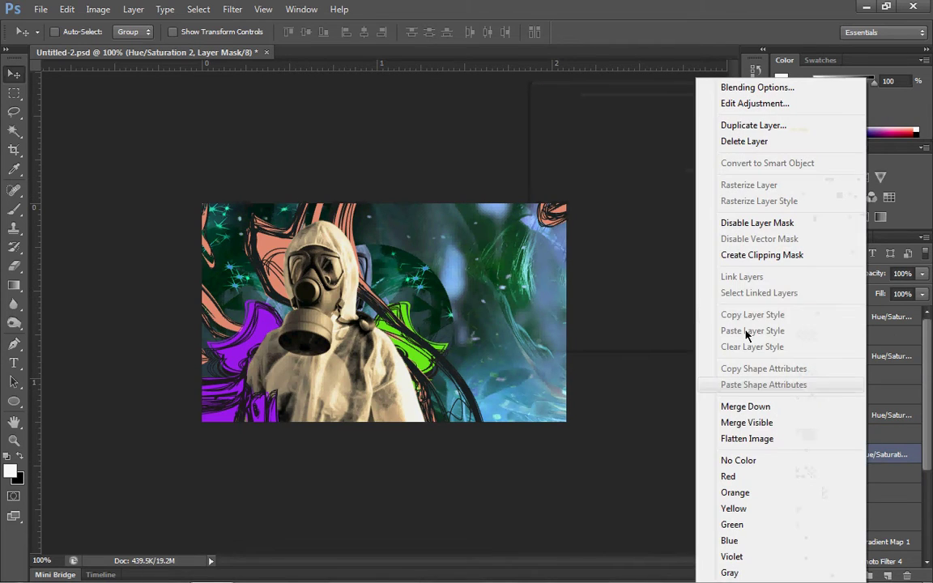
pyautogui.click(701, 254)
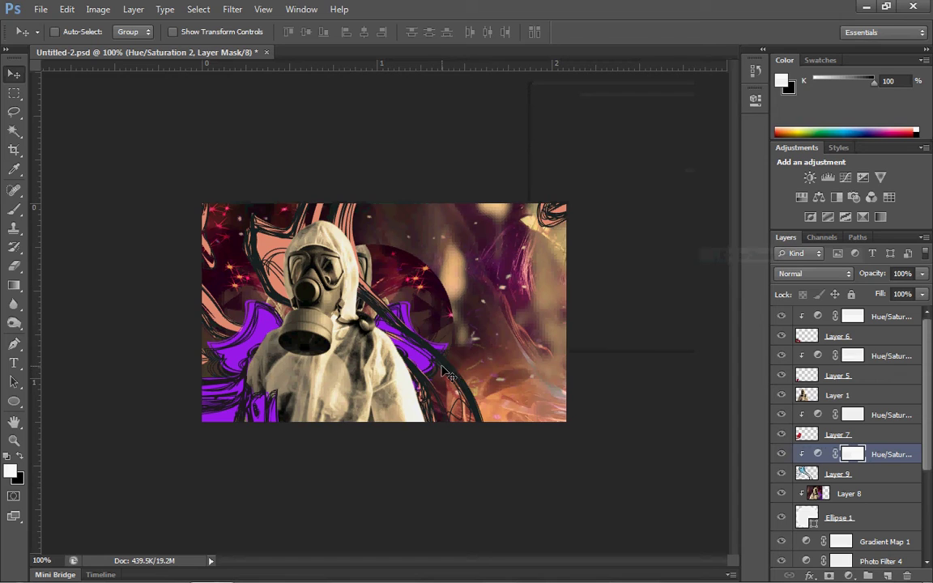
# Reposition Layer 9's swirl and erase its salmon lines along the left edge
pyautogui.click(883, 474)
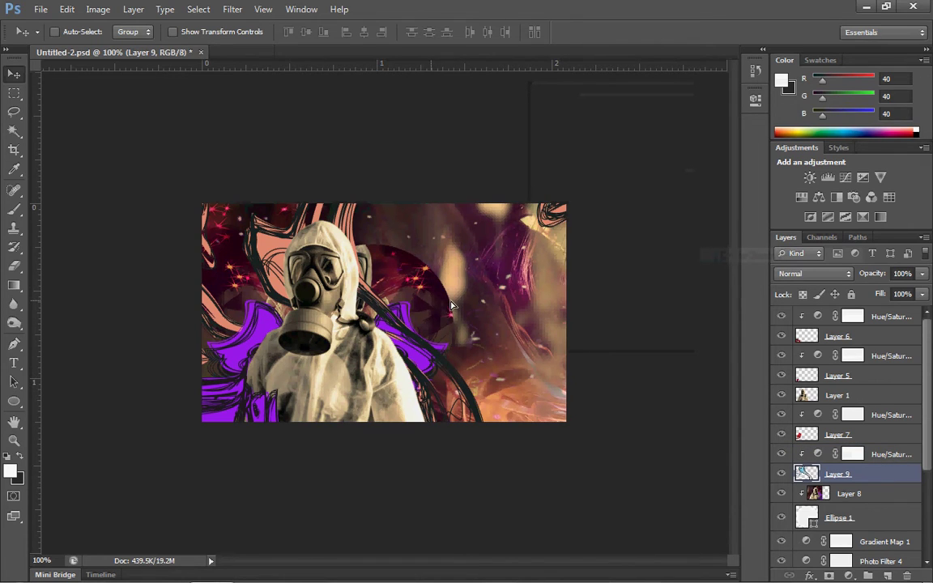
pyautogui.moveTo(452, 305); pyautogui.dragTo(409, 282)
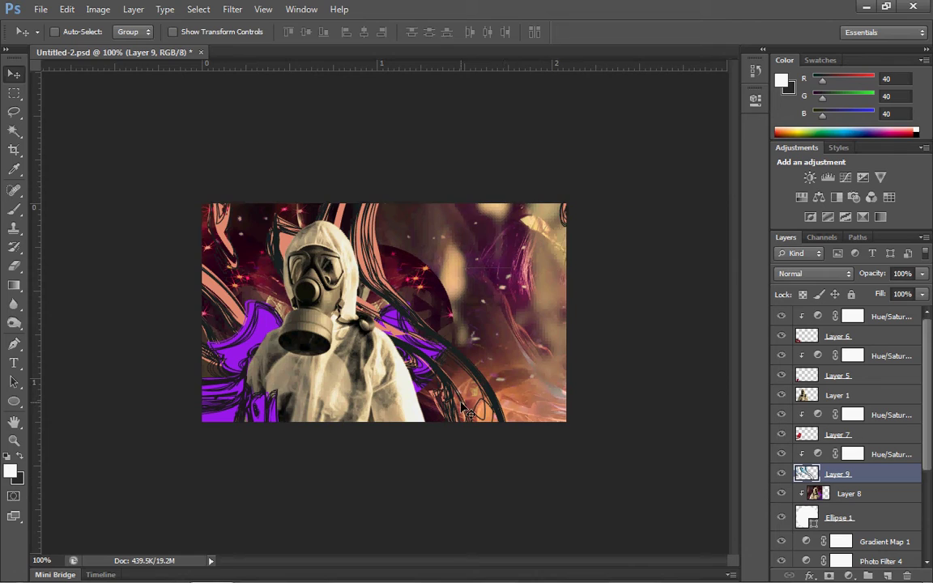
pyautogui.press('e')
pyautogui.moveTo(216, 198); pyautogui.dragTo(188, 336)
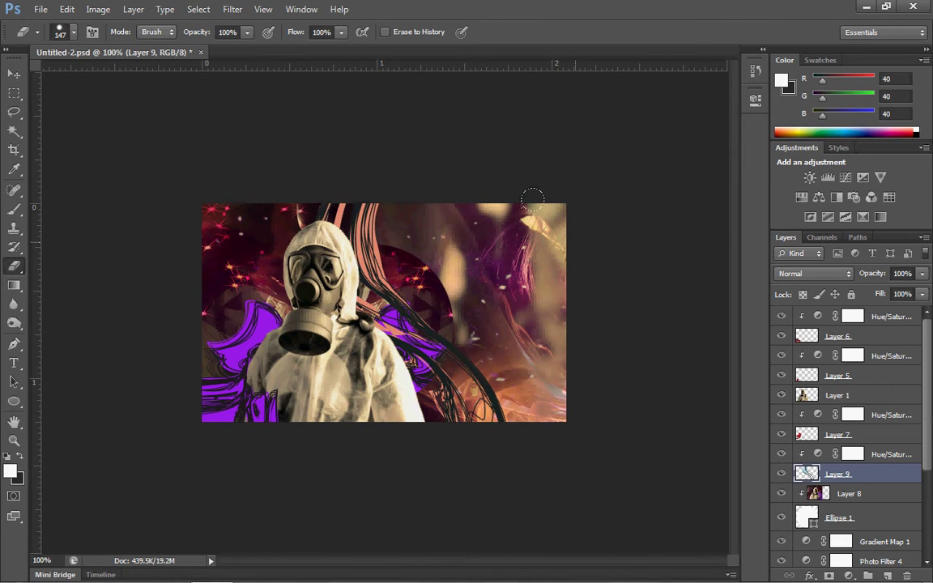
pyautogui.click(900, 321)
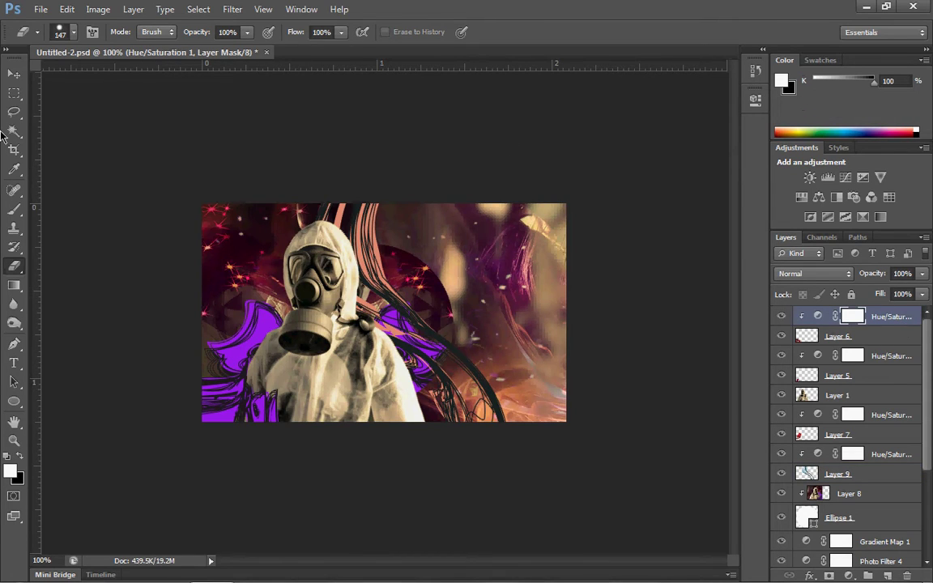
pyautogui.click(14, 72)
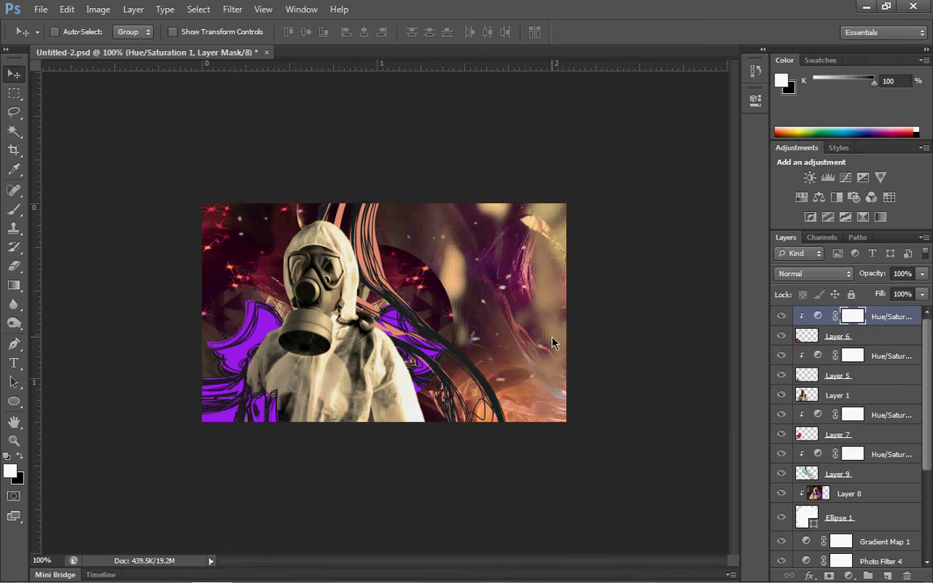
# Open 008.psd, select all of its line-art swirl, and close the file
pyautogui.hotkey('ctrl', 'o')
pyautogui.click(603, 280)
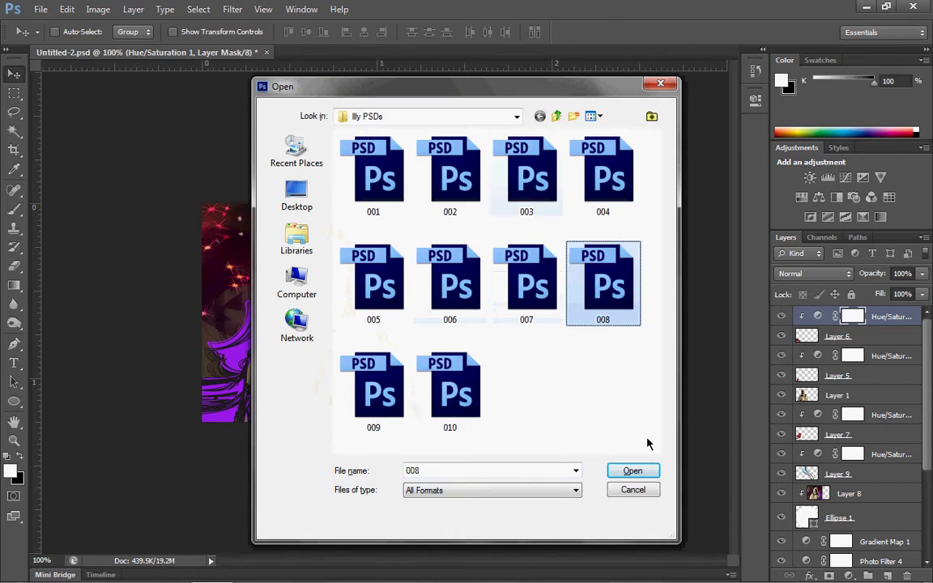
pyautogui.click(636, 472)
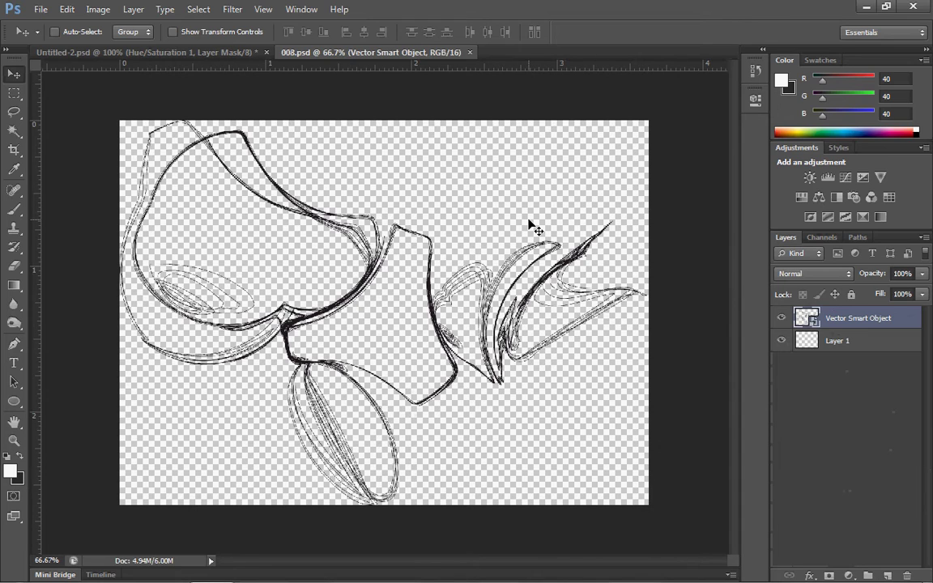
pyautogui.hotkey('ctrl', 'a')
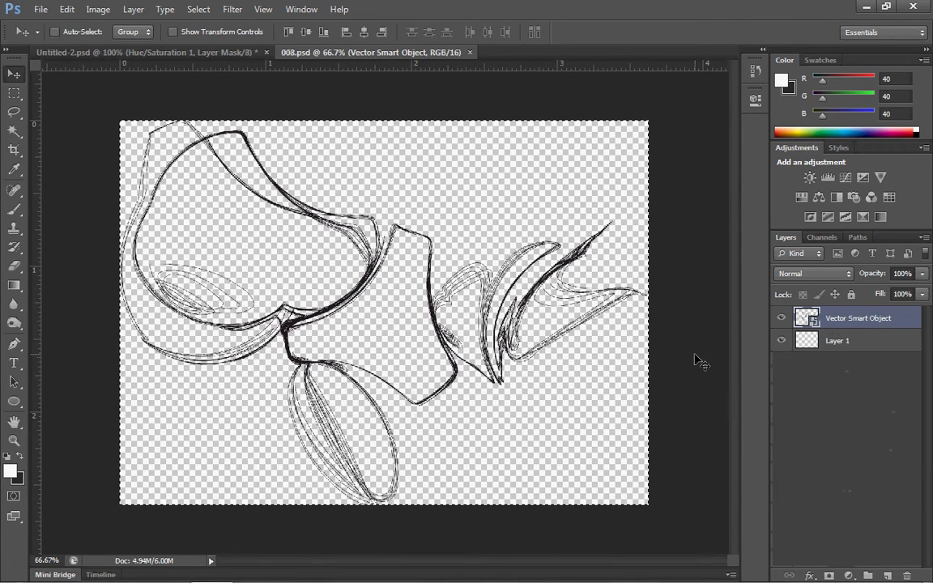
pyautogui.click(470, 51)
# Paste the swirl into Untitled-2 as Layer 10 and move it toward the lower right
pyautogui.hotkey('ctrl', 'v')
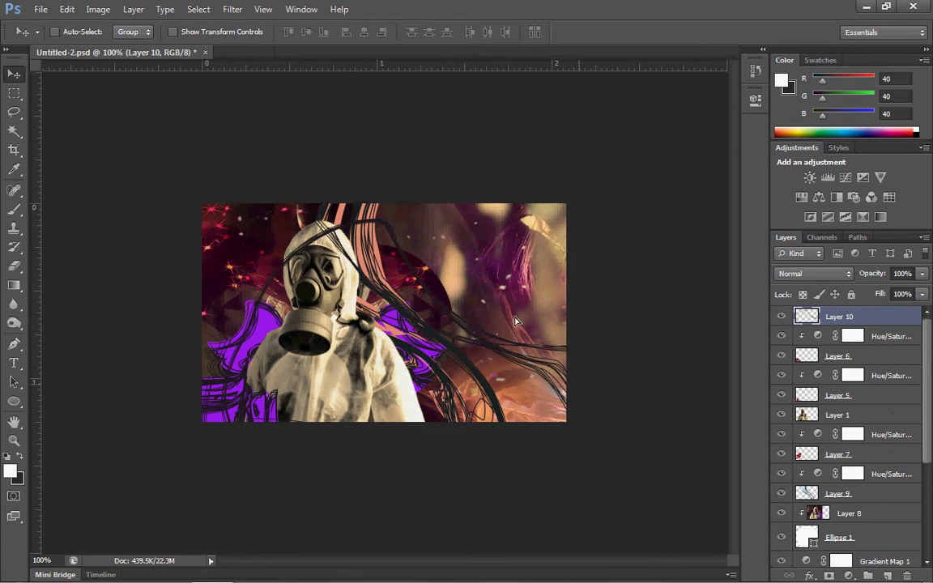
pyautogui.moveTo(604, 332); pyautogui.dragTo(308, 307)
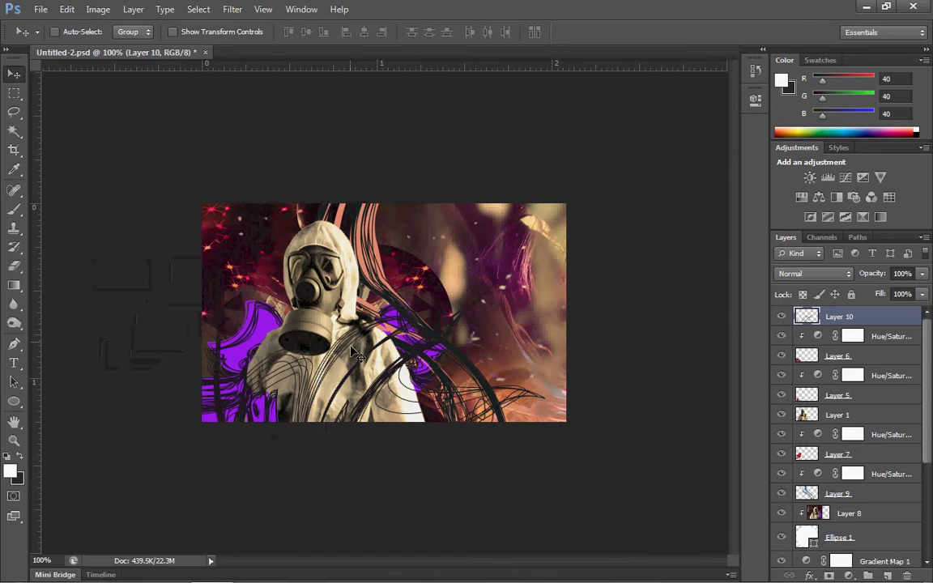
pyautogui.moveTo(353, 350); pyautogui.dragTo(428, 420)
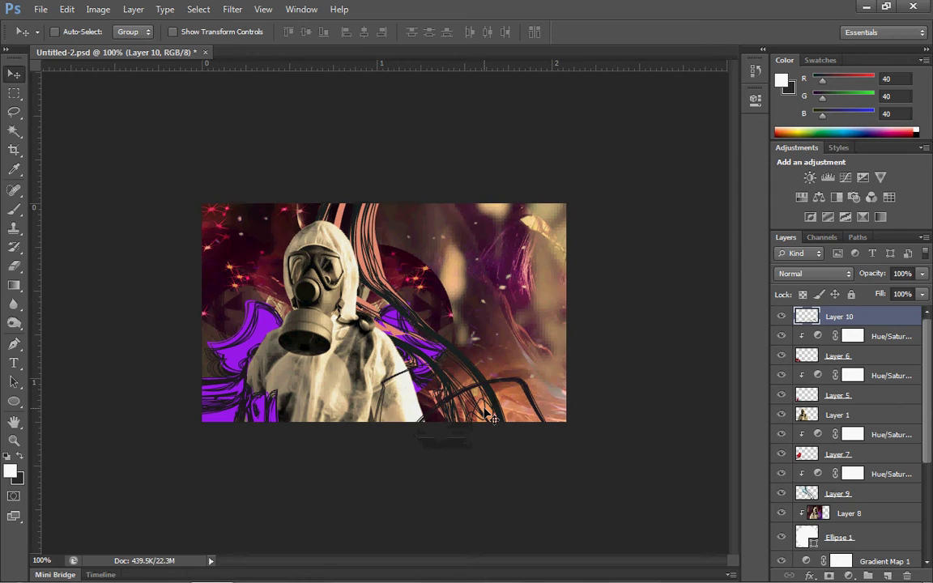
pyautogui.press('e')
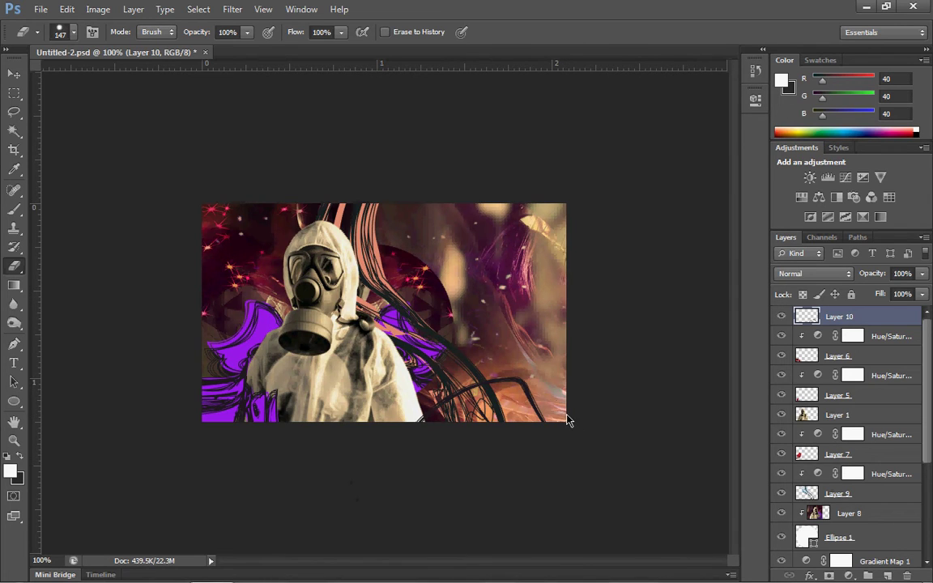
pyautogui.hotkey('ctrl', 'o')
pyautogui.click(558, 116)
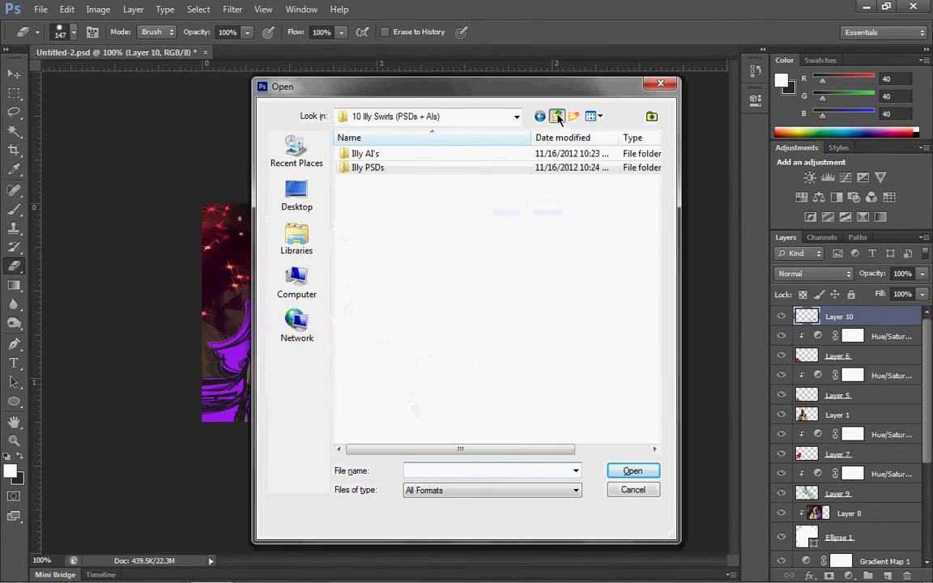
pyautogui.click(557, 116)
pyautogui.click(557, 117)
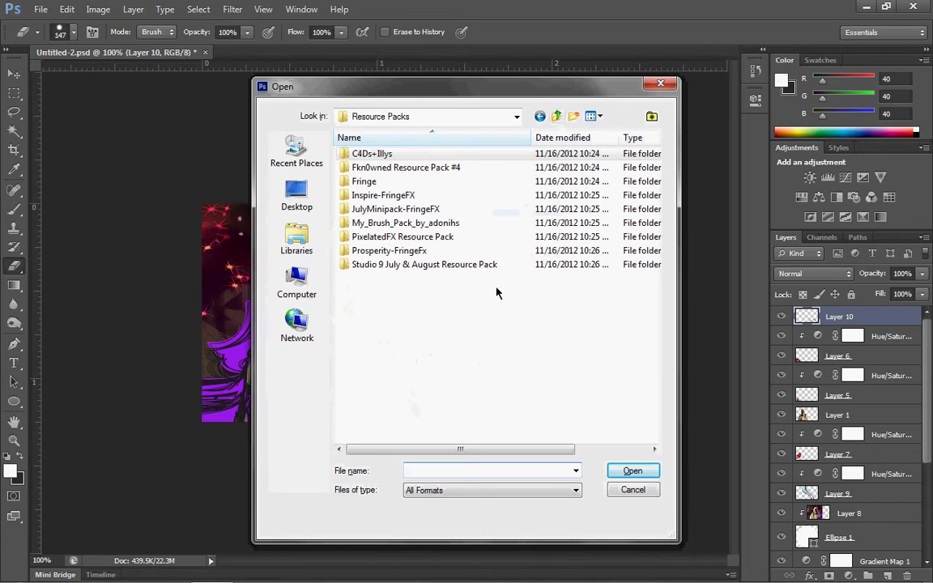
pyautogui.click(558, 117)
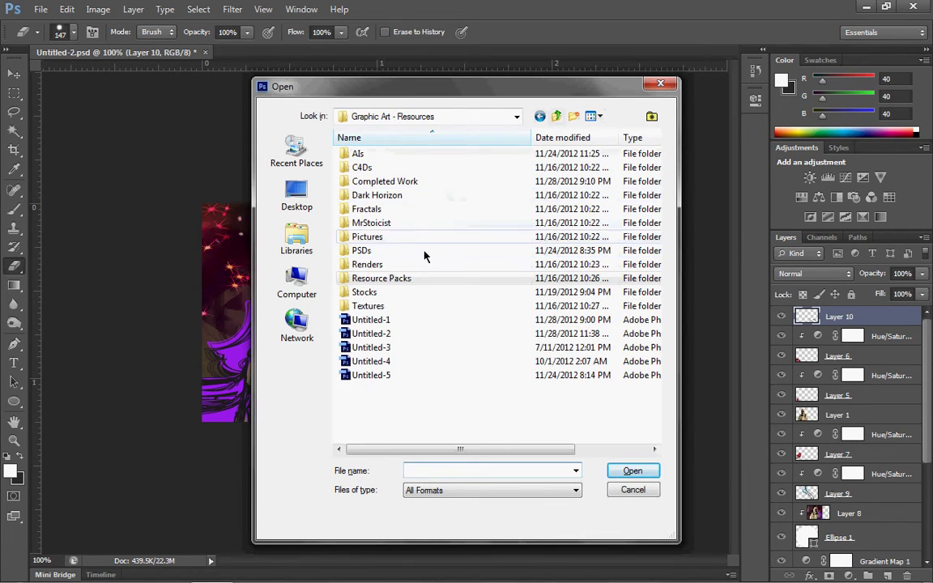
pyautogui.doubleClick(427, 169)
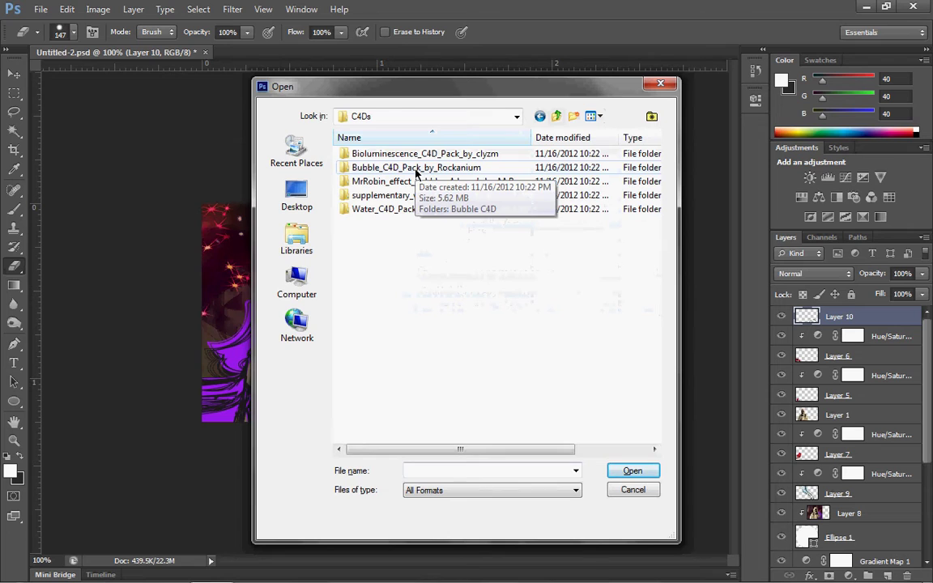
pyautogui.doubleClick(415, 169)
pyautogui.doubleClick(418, 155)
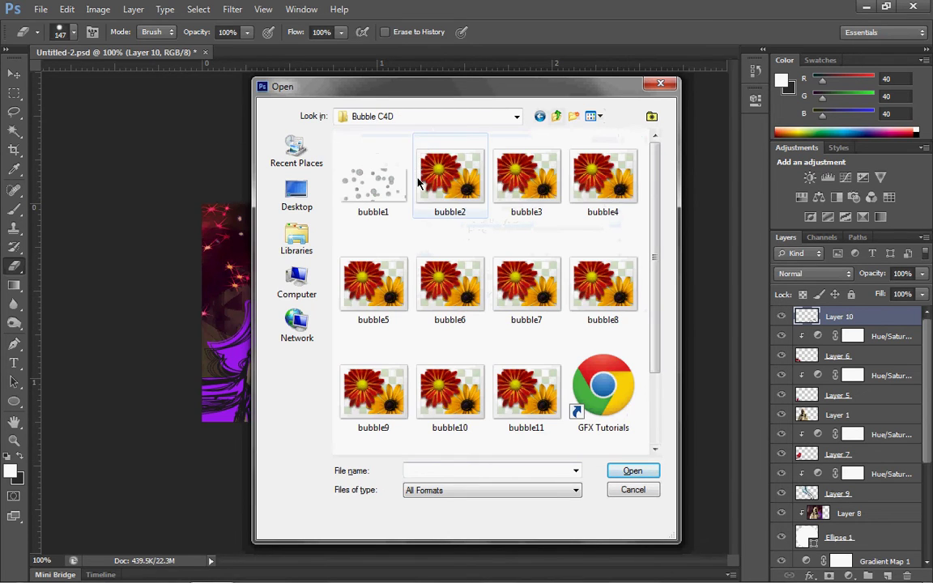
pyautogui.click(541, 186)
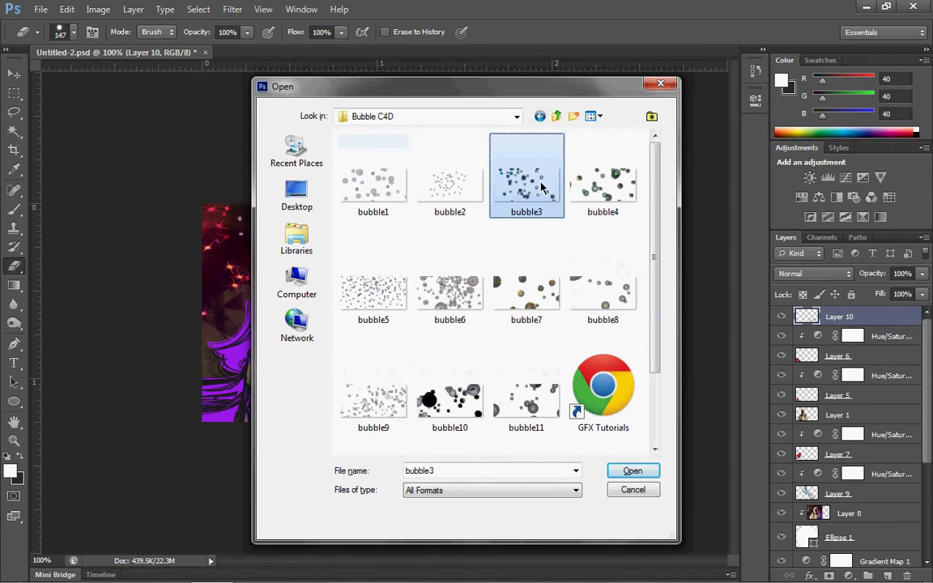
pyautogui.doubleClick(534, 175)
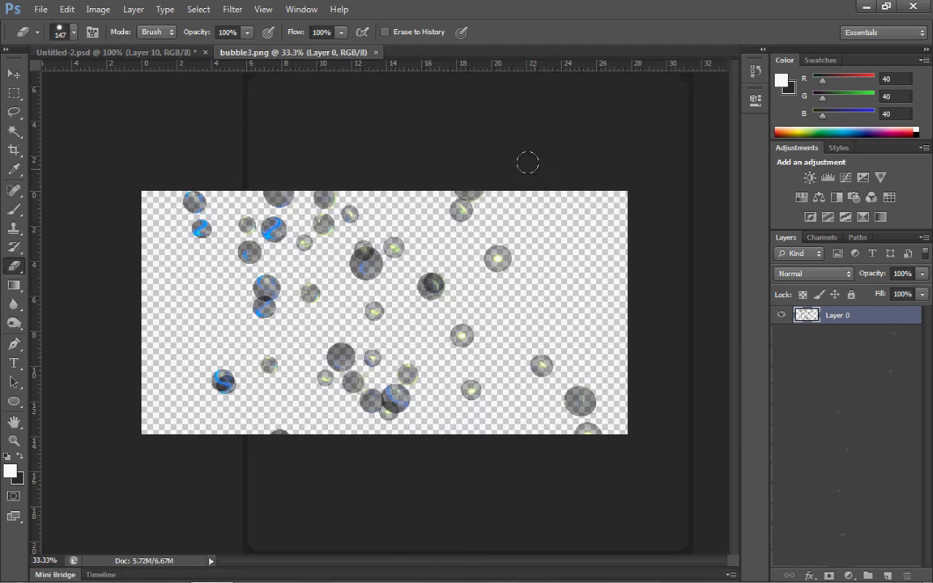
pyautogui.press('Delete')
pyautogui.click(375, 52)
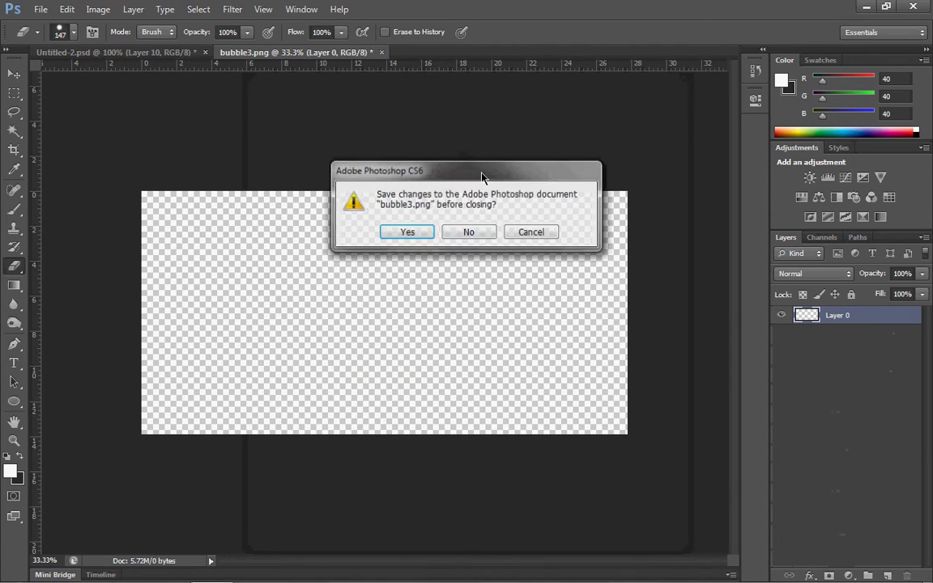
pyautogui.click(468, 233)
pyautogui.hotkey('ctrl', 'v')
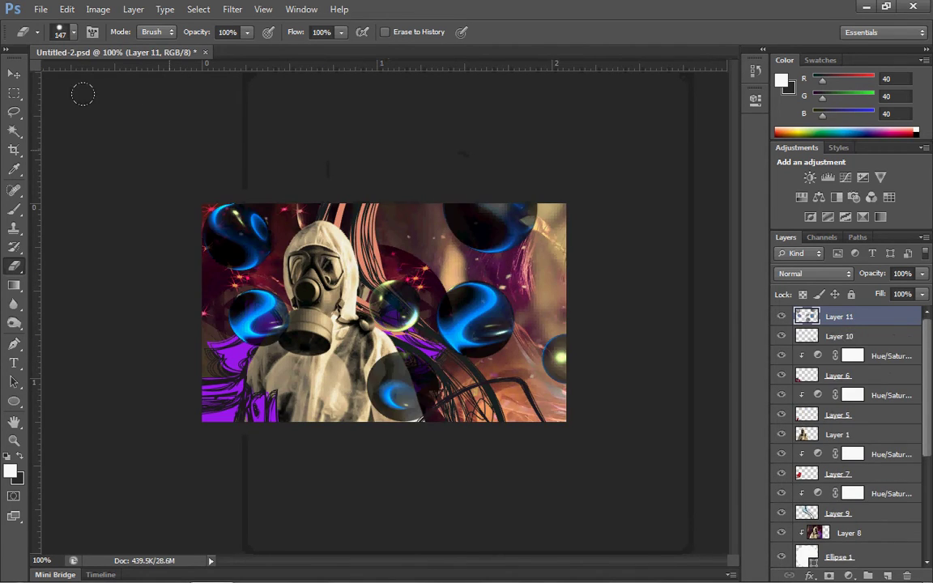
pyautogui.click(12, 75)
pyautogui.moveTo(207, 281)
pyautogui.mouseDown()
pyautogui.moveTo(403, 408)
pyautogui.moveTo(128, 252)
pyautogui.moveTo(234, 260)
pyautogui.mouseUp()
pyautogui.click(814, 274)
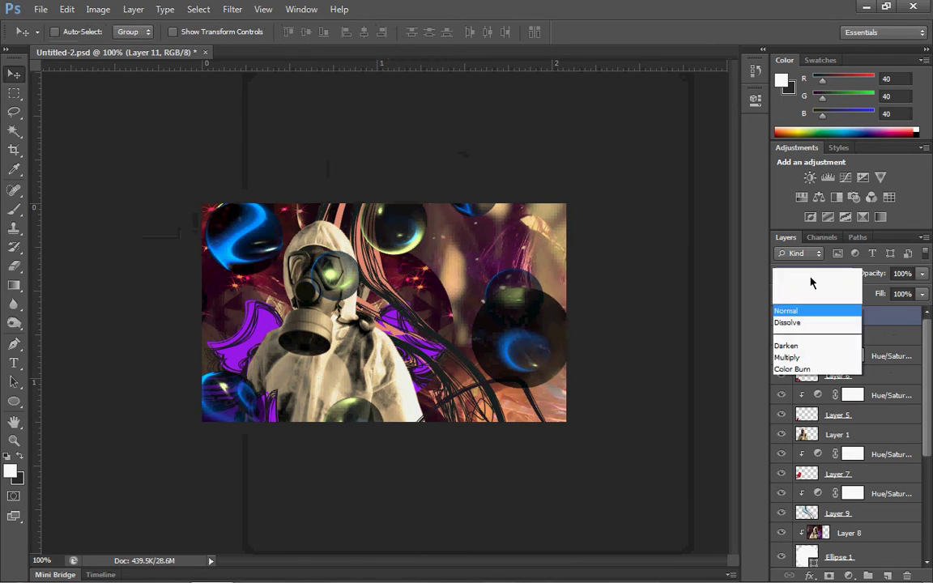
pyautogui.click(813, 144)
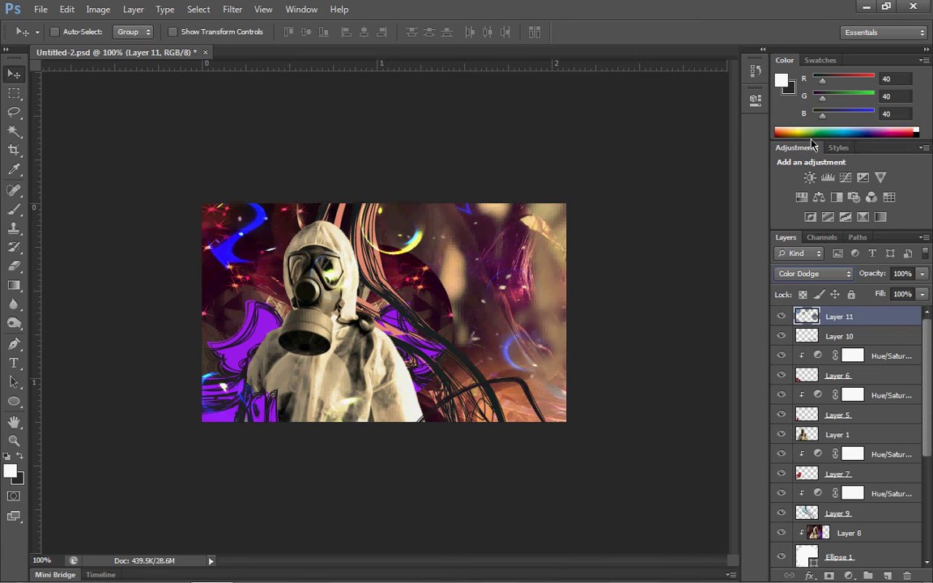
pyautogui.hotkey('shift', '+')
pyautogui.moveTo(480, 372); pyautogui.dragTo(197, 162)
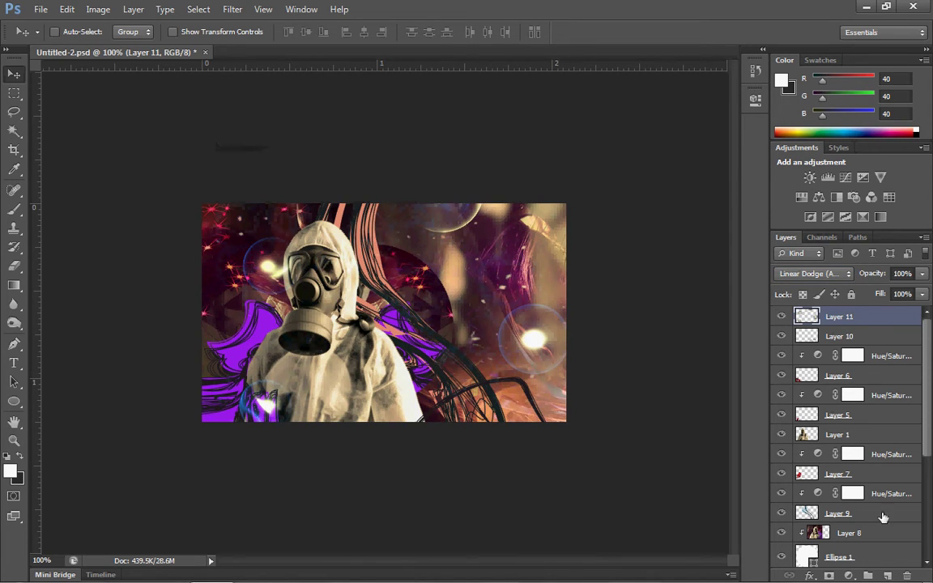
pyautogui.click(908, 577)
# Open bio8.png from the Bioluminescence_C4D_Pack_by_clyzm 'bio renders' folder
pyautogui.press('Return')
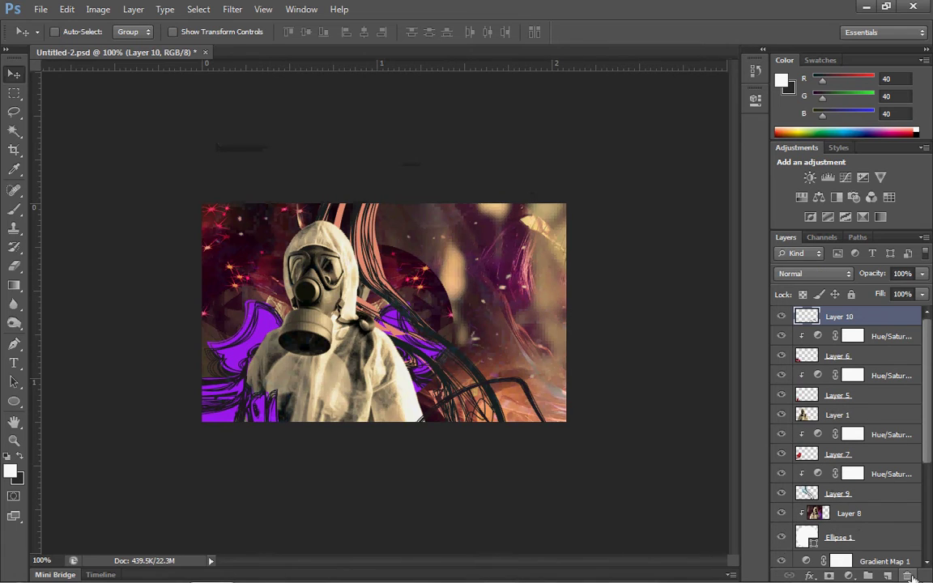
pyautogui.hotkey('ctrl', 'o')
pyautogui.click(559, 118)
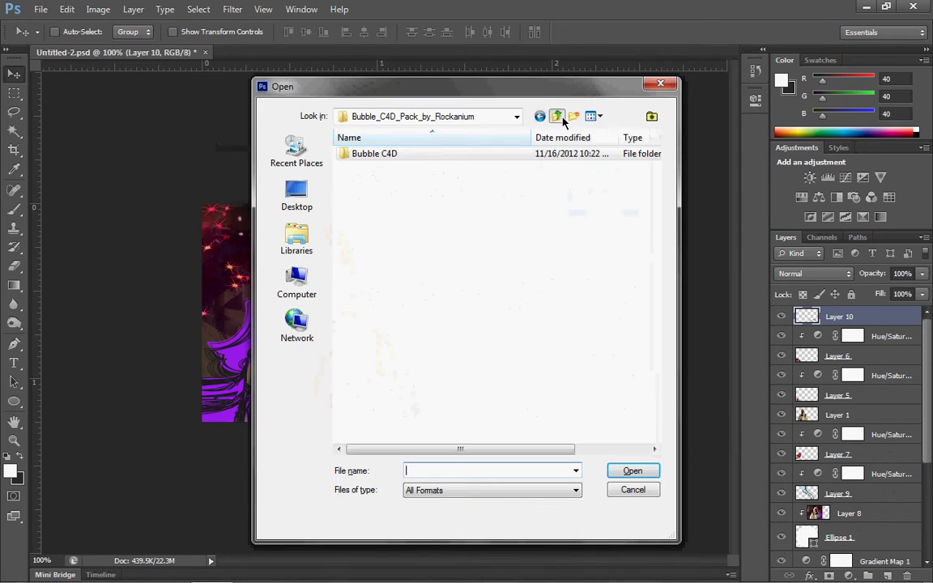
pyautogui.click(558, 118)
pyautogui.doubleClick(475, 153)
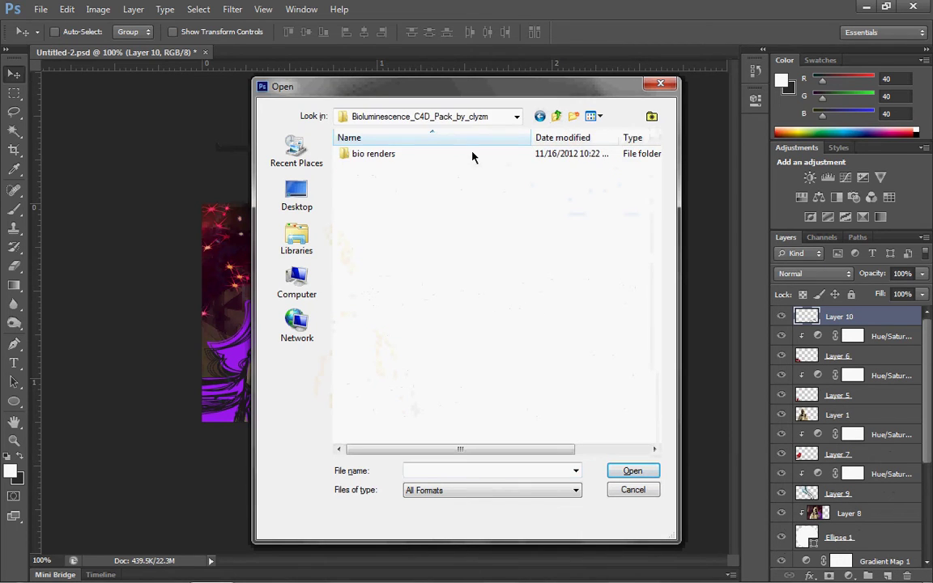
pyautogui.doubleClick(475, 154)
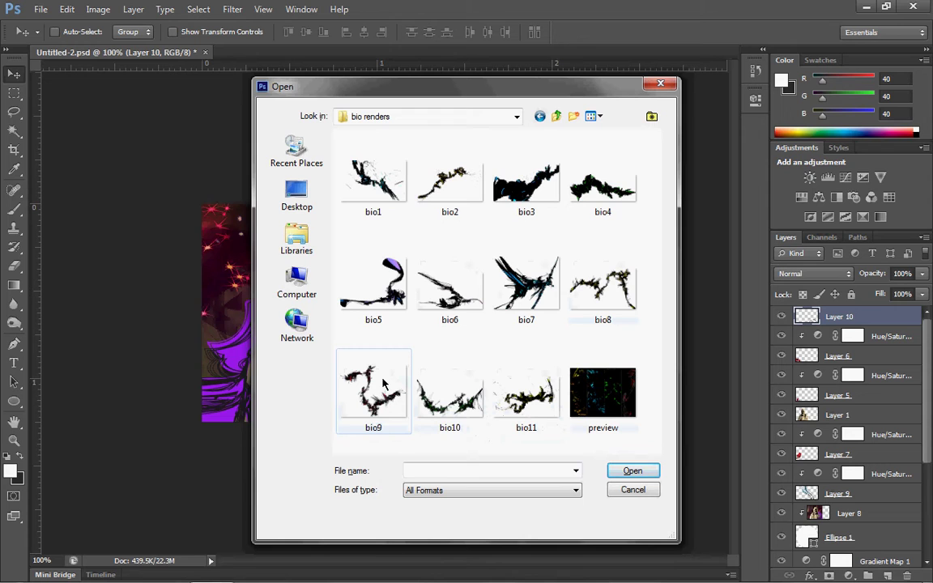
pyautogui.doubleClick(602, 284)
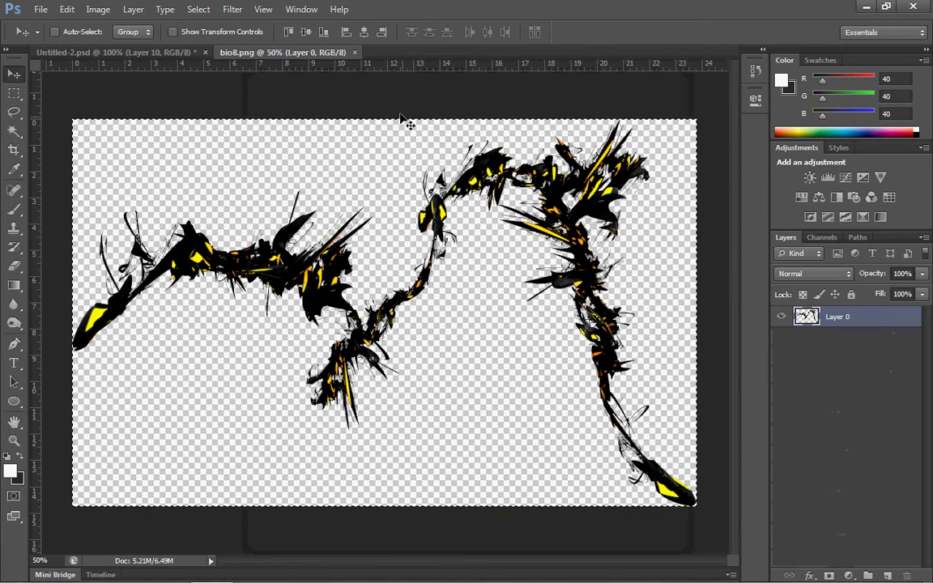
# Cut the bio8 artwork, close bio8 without saving, and paste it into the composite
pyautogui.press('Delete')
pyautogui.click(361, 52)
pyautogui.click(470, 230)
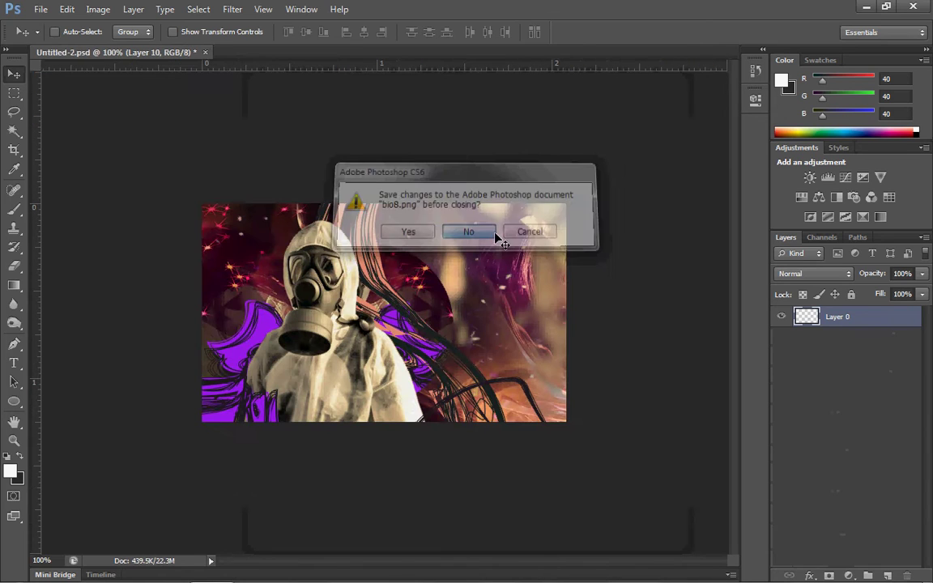
pyautogui.hotkey('ctrl', 'v')
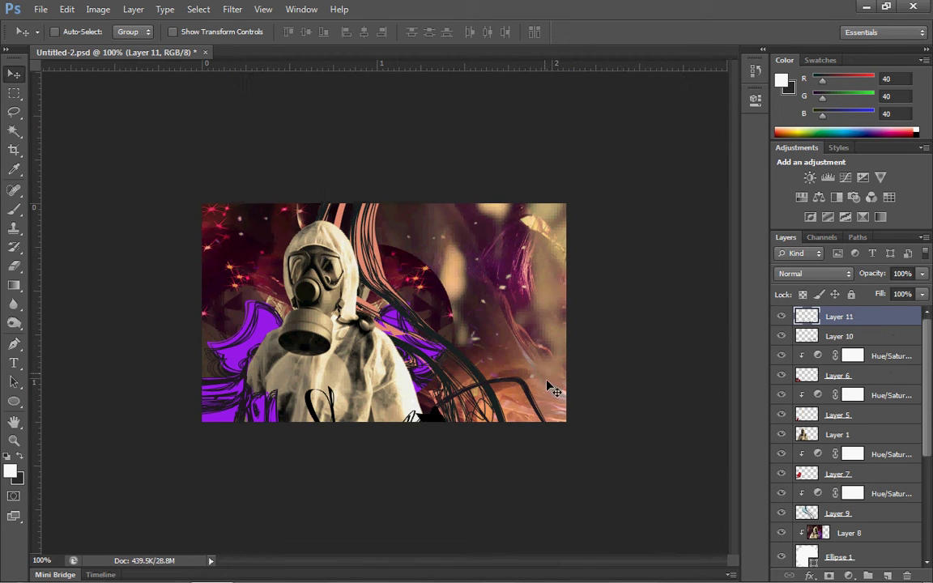
# Move Layer 11 beneath Layer 9 and erase its stray yellow-black strokes at the upper right
pyautogui.moveTo(552, 386); pyautogui.dragTo(205, 348)
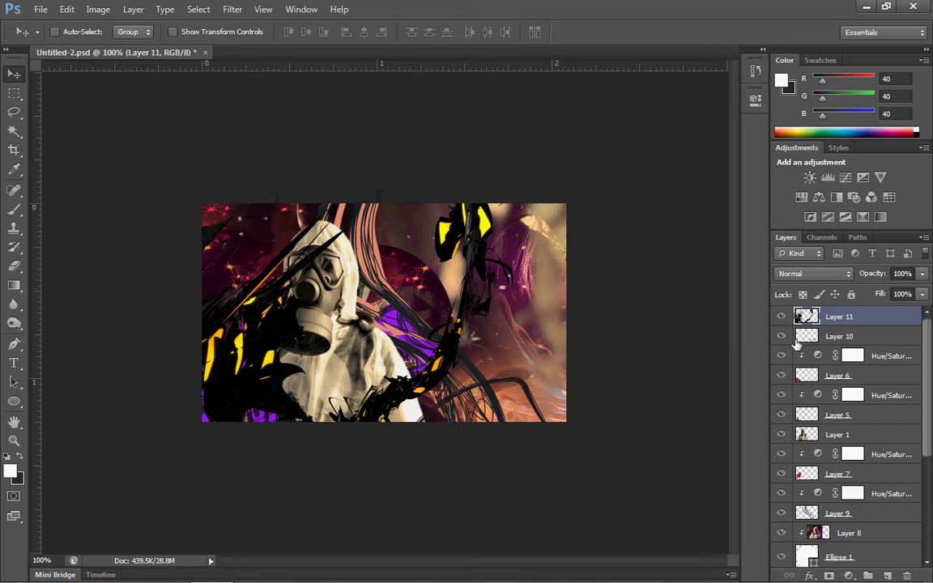
pyautogui.moveTo(871, 316); pyautogui.dragTo(884, 480)
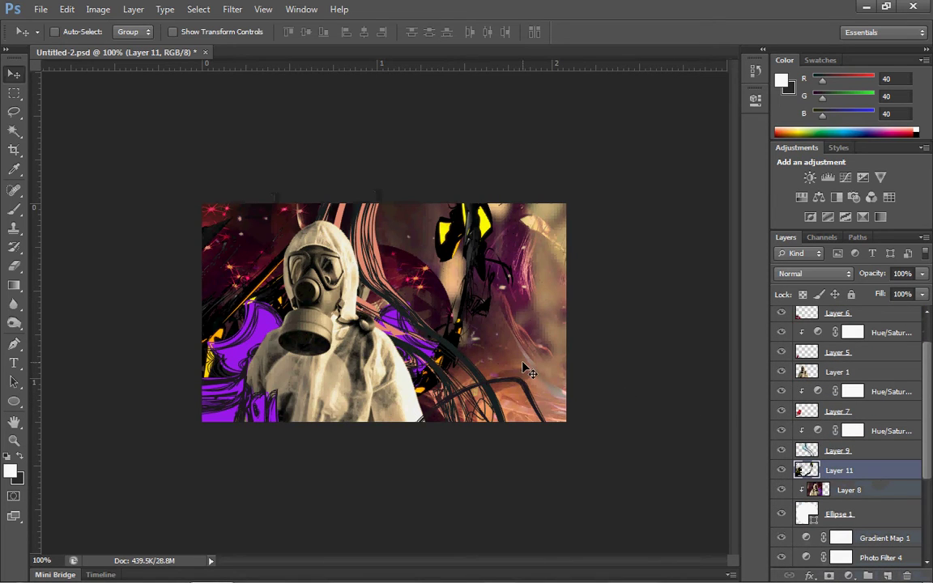
pyautogui.press('e')
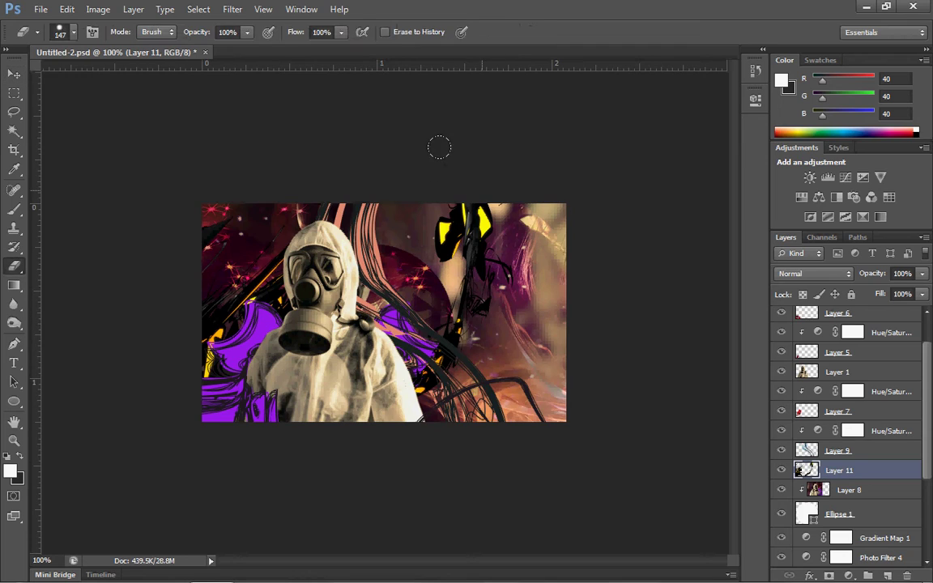
pyautogui.moveTo(440, 147); pyautogui.dragTo(403, 237)
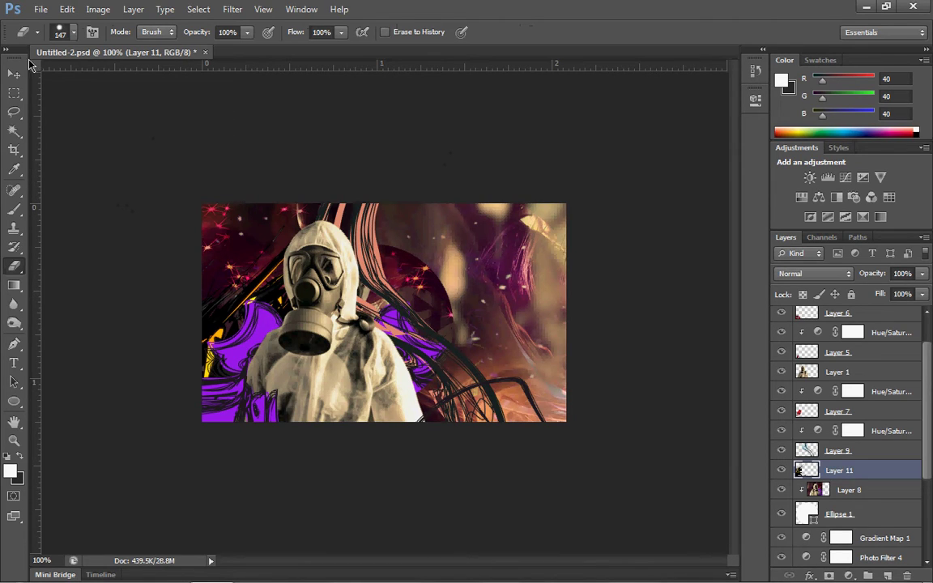
pyautogui.click(14, 74)
pyautogui.hotkey('ctrl', 'a')
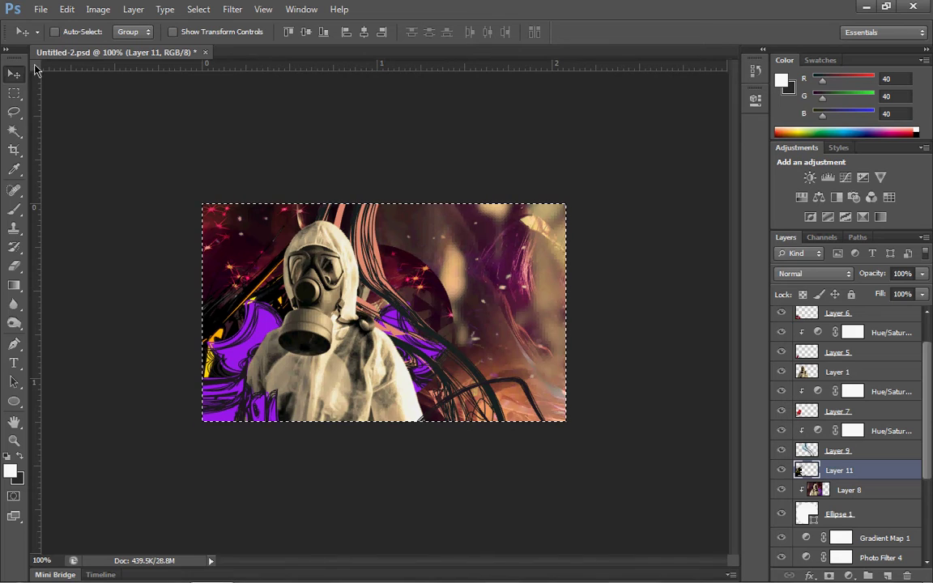
# Flip Layer 11 horizontally, shift its streaks along the left edge, and deselect
pyautogui.press('Right')
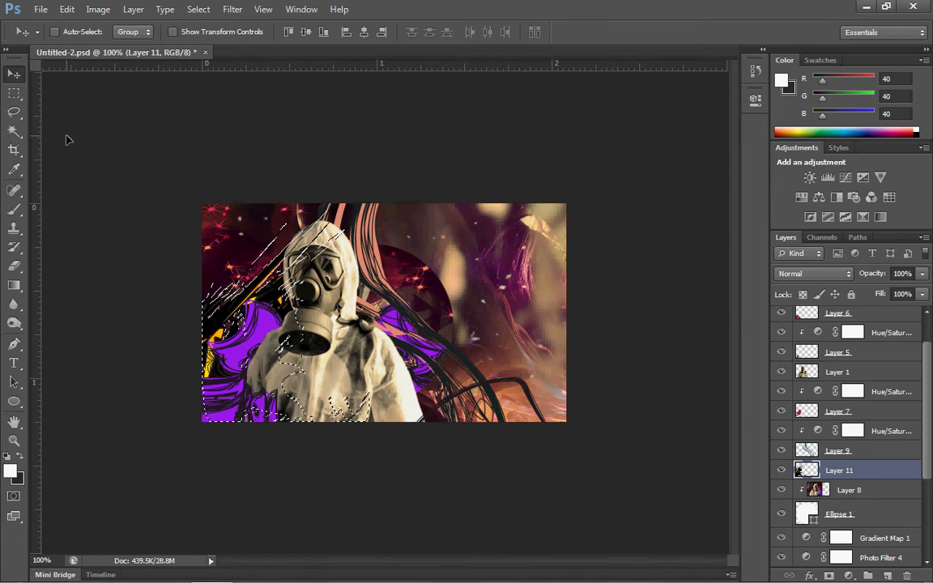
pyautogui.click(67, 9)
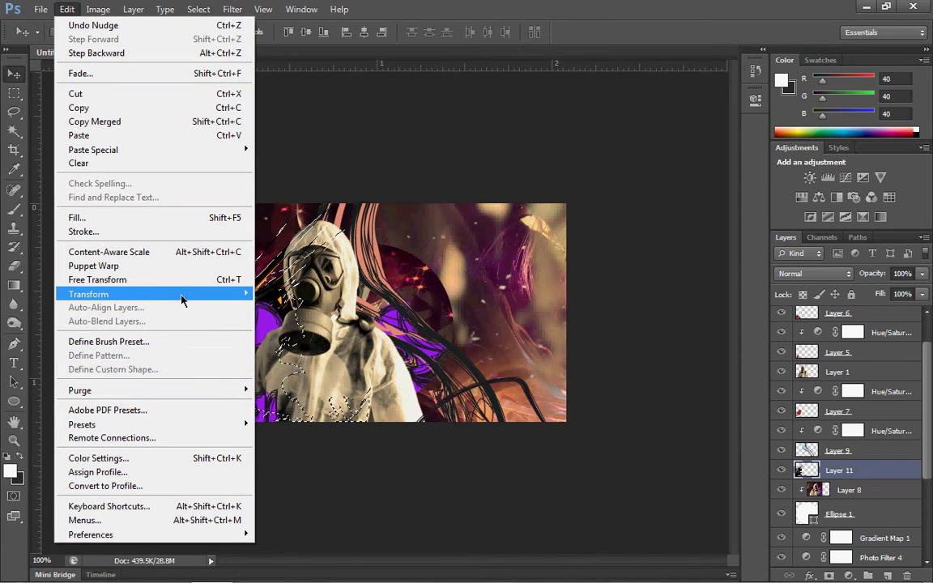
pyautogui.moveTo(181, 296)
pyautogui.click(353, 448)
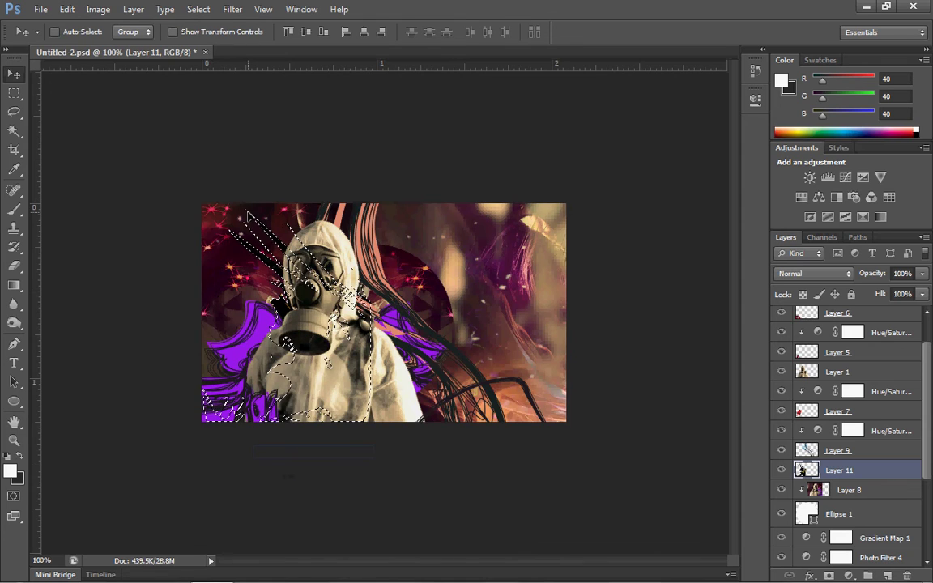
pyautogui.moveTo(268, 347)
pyautogui.mouseDown()
pyautogui.moveTo(292, 352)
pyautogui.moveTo(275, 334)
pyautogui.moveTo(228, 344)
pyautogui.moveTo(241, 300)
pyautogui.moveTo(239, 328)
pyautogui.moveTo(252, 359)
pyautogui.mouseUp()
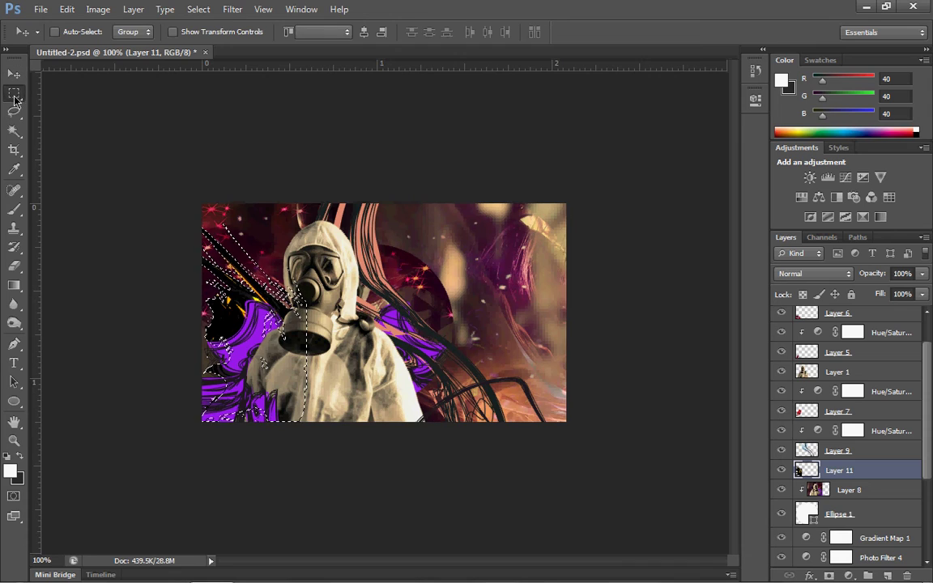
pyautogui.click(14, 93)
pyautogui.click(96, 188)
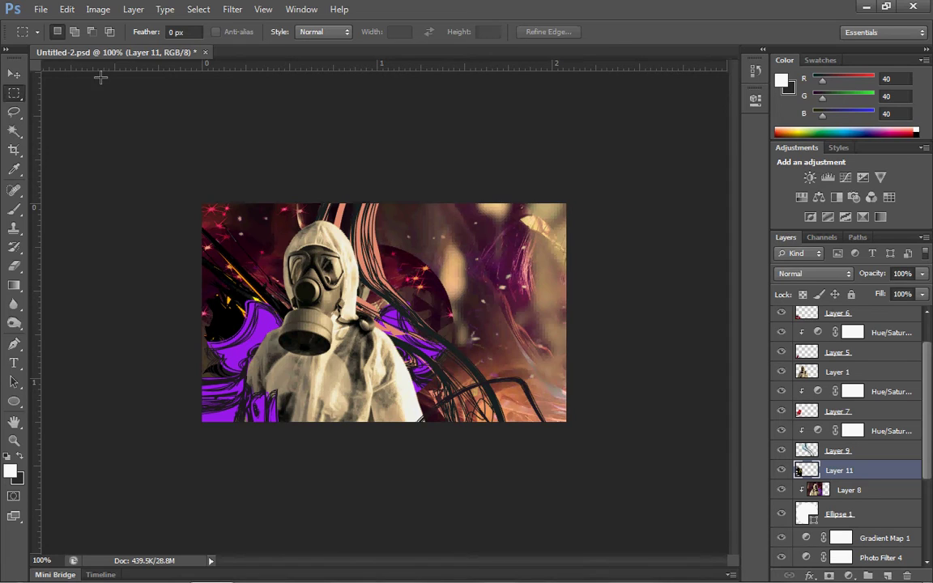
# Add a Hue/Saturation adjustment layer and shift its hue slider
pyautogui.click(132, 9)
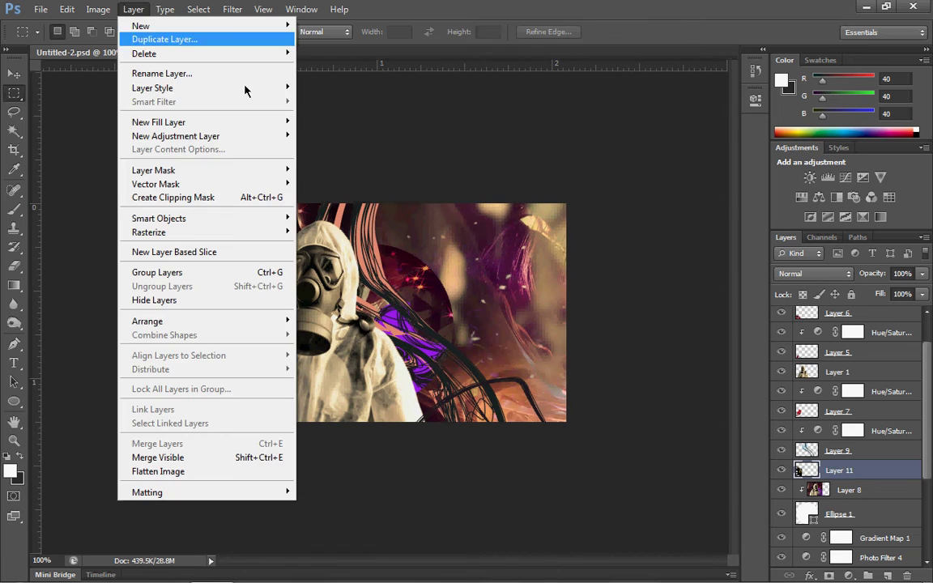
pyautogui.moveTo(280, 135)
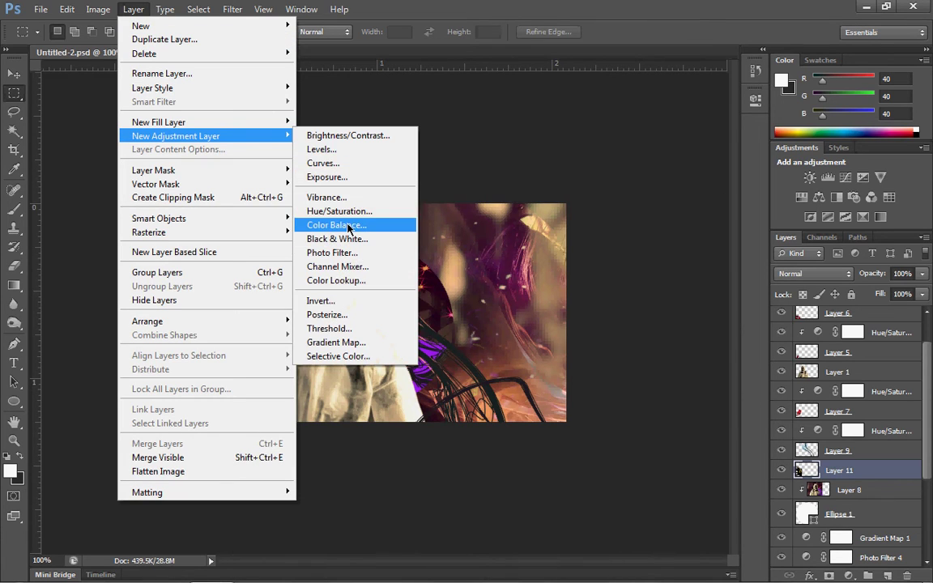
pyautogui.click(348, 211)
pyautogui.press('Return')
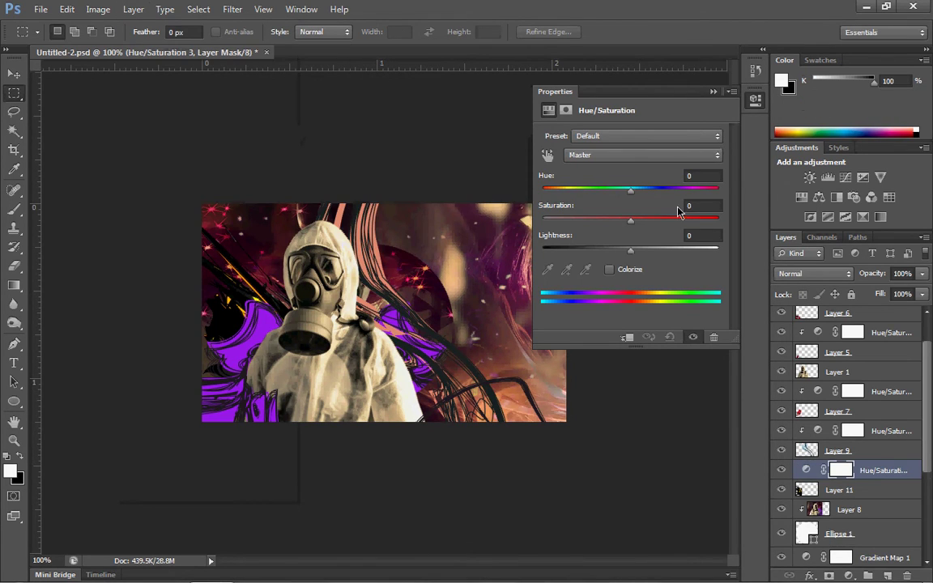
pyautogui.moveTo(633, 191); pyautogui.dragTo(574, 222)
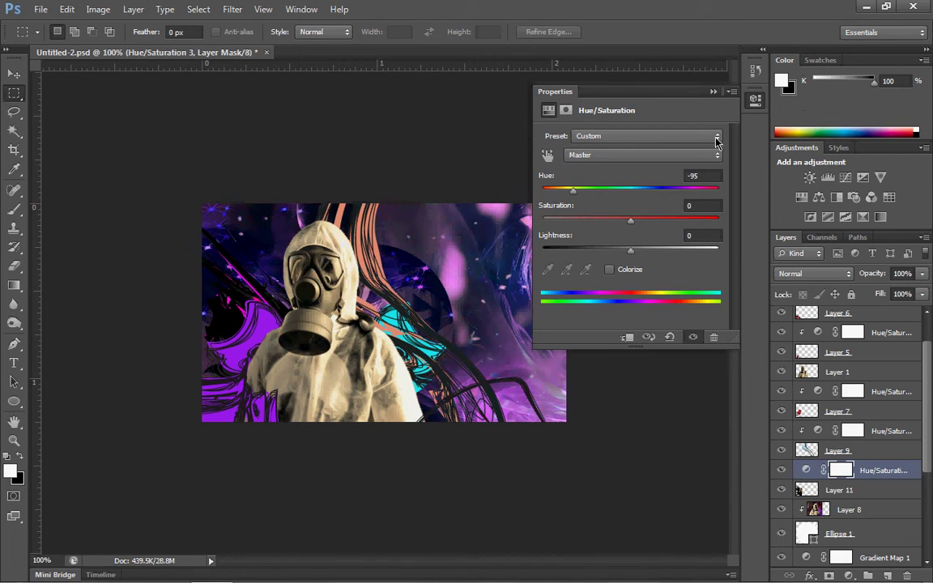
pyautogui.click(714, 92)
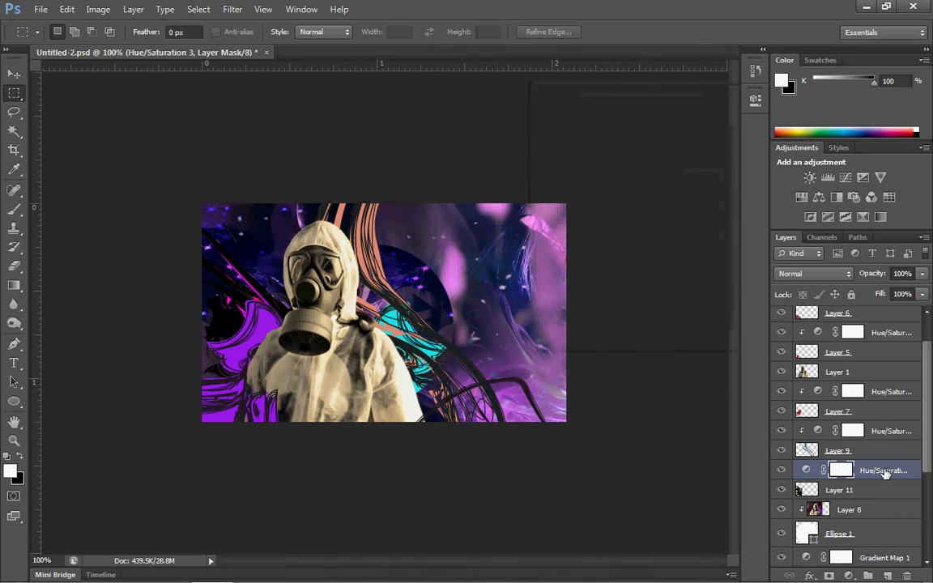
# Clip the Hue/Saturation adjustment to Layer 11 and set its hue to -101
pyautogui.rightClick(804, 471)
pyautogui.click(698, 250)
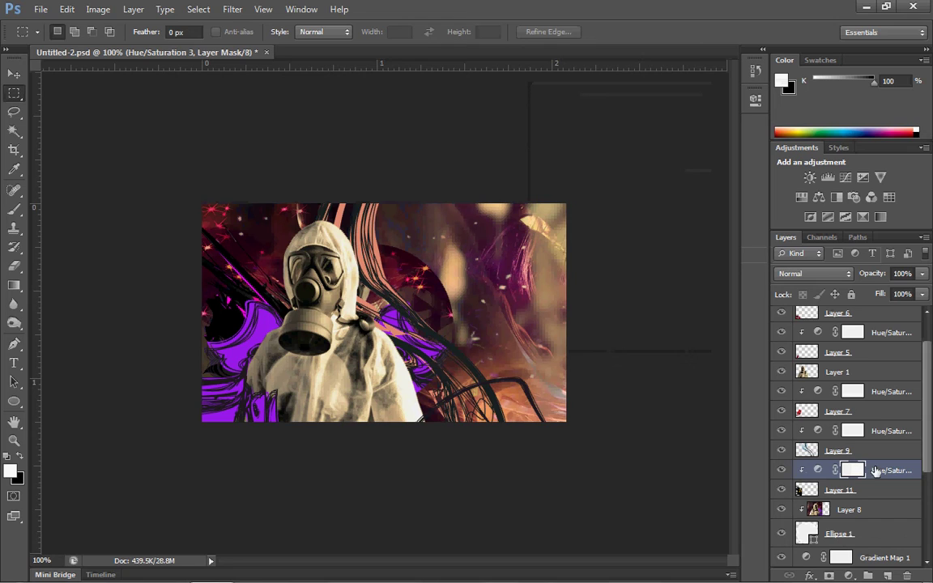
pyautogui.click(756, 102)
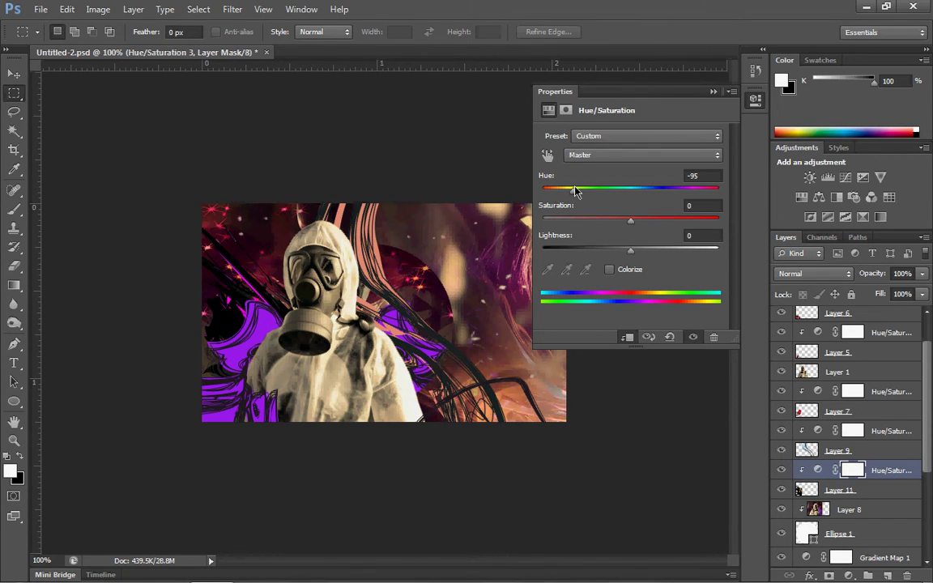
pyautogui.moveTo(574, 195)
pyautogui.mouseDown()
pyautogui.moveTo(519, 200)
pyautogui.moveTo(572, 194)
pyautogui.mouseUp()
pyautogui.click(713, 92)
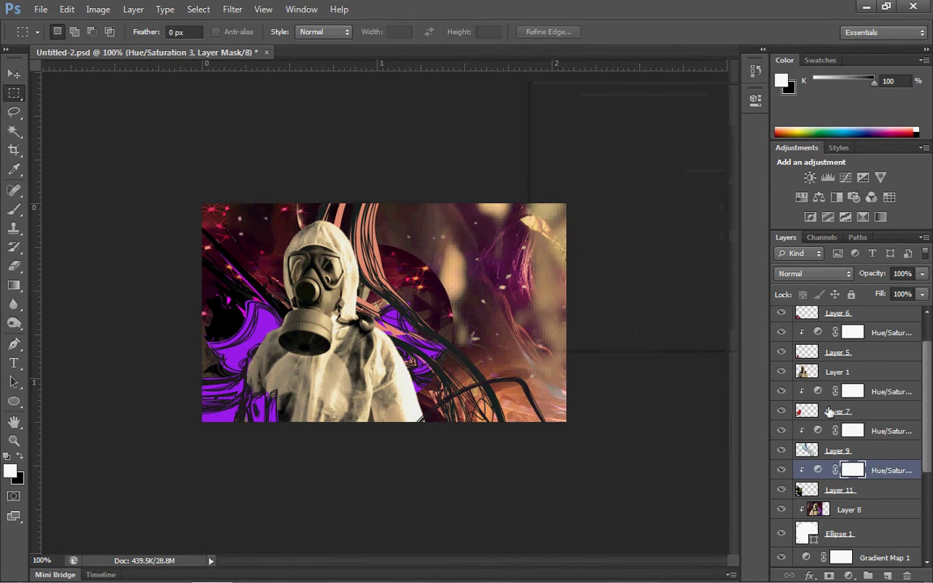
# Create Layer 12, bring in the dark splatter strokes, and erase them along the left edge
pyautogui.hotkey('ctrl', 'shift', 'alt', 'n')
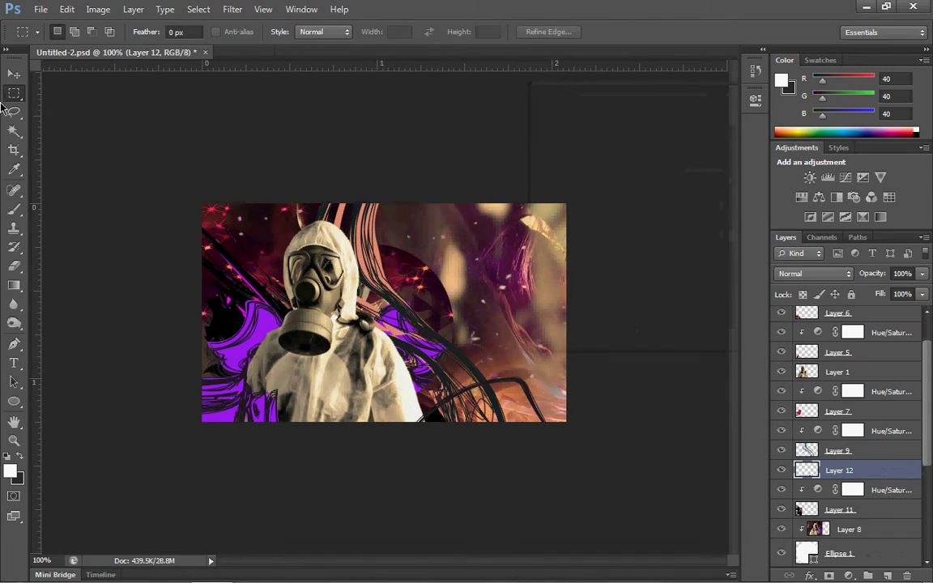
pyautogui.click(13, 74)
pyautogui.moveTo(437, 377); pyautogui.dragTo(211, 292)
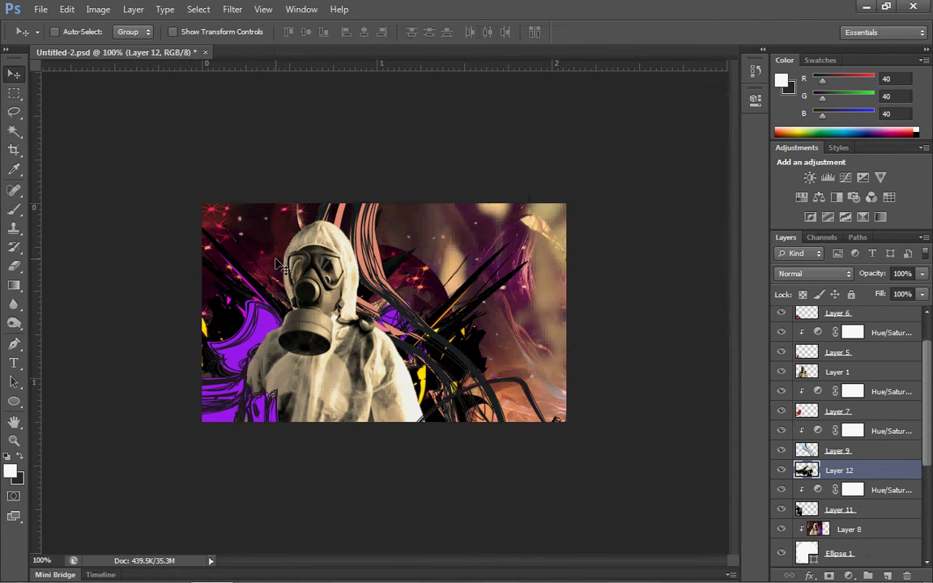
pyautogui.press('e')
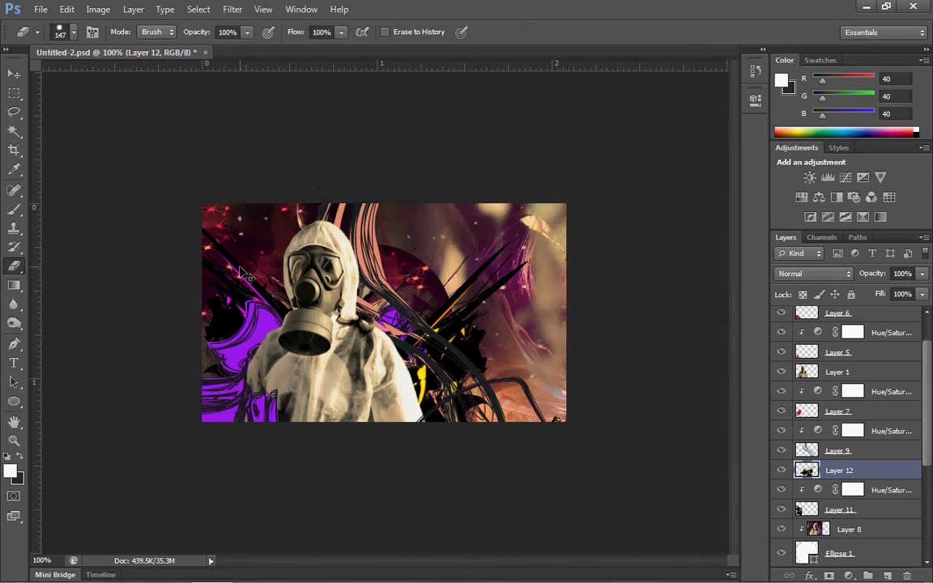
pyautogui.moveTo(193, 318); pyautogui.dragTo(200, 360)
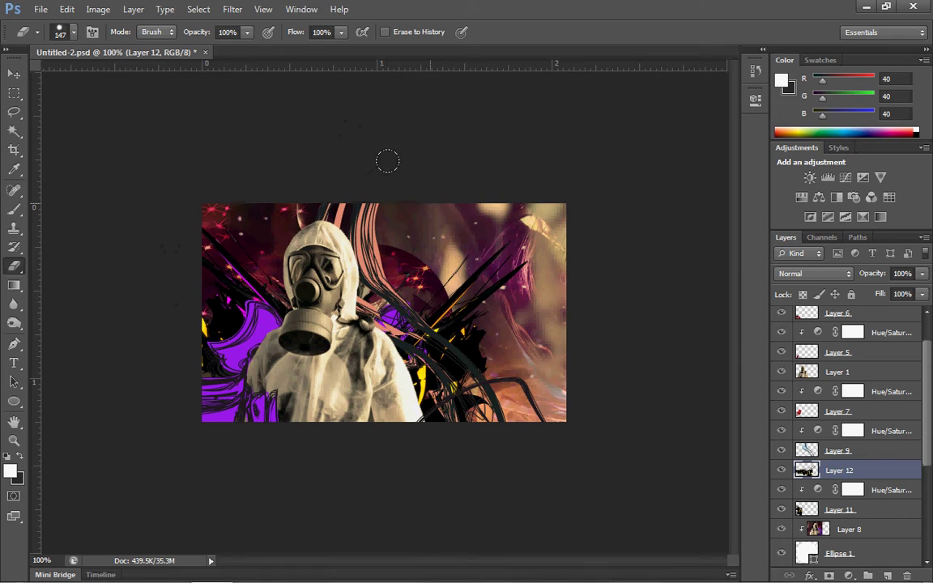
# Duplicate Hue/Saturation 3, move the copy above Layer 12, and clip it to Layer 12
pyautogui.click(877, 491)
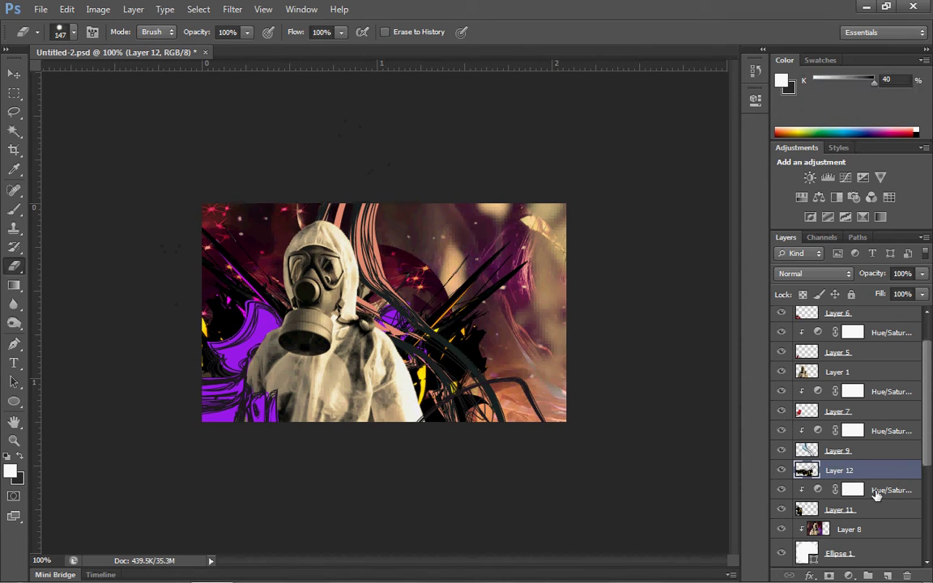
pyautogui.rightClick(877, 491)
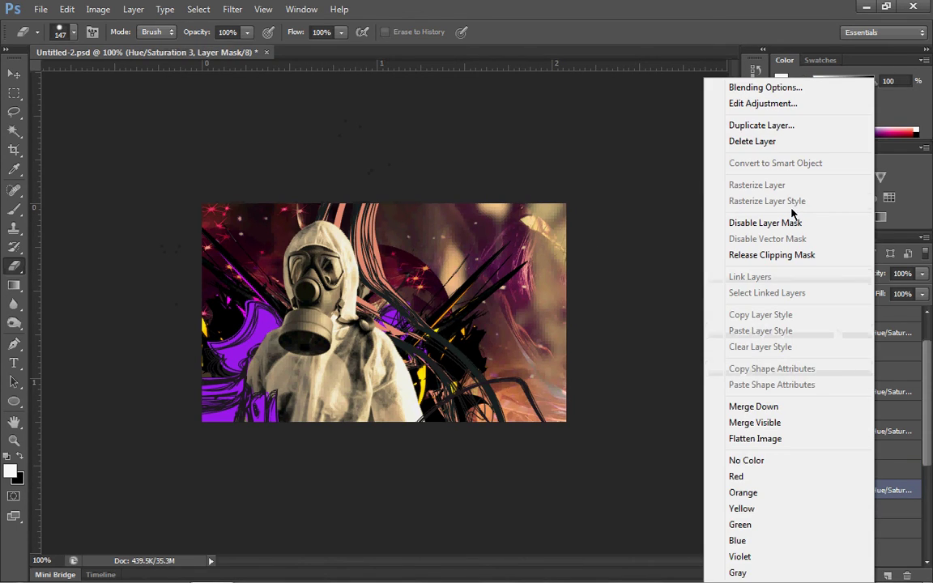
pyautogui.click(782, 126)
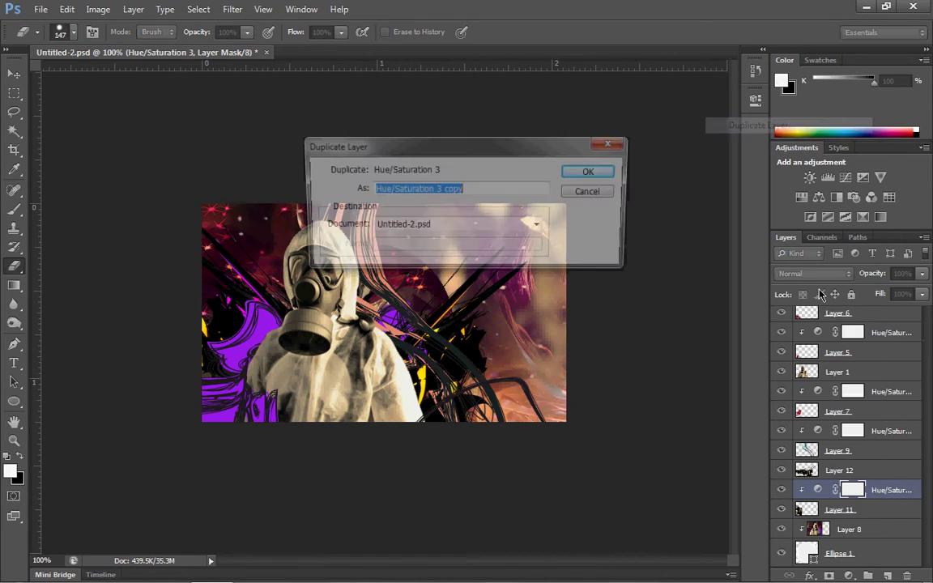
pyautogui.press('Return')
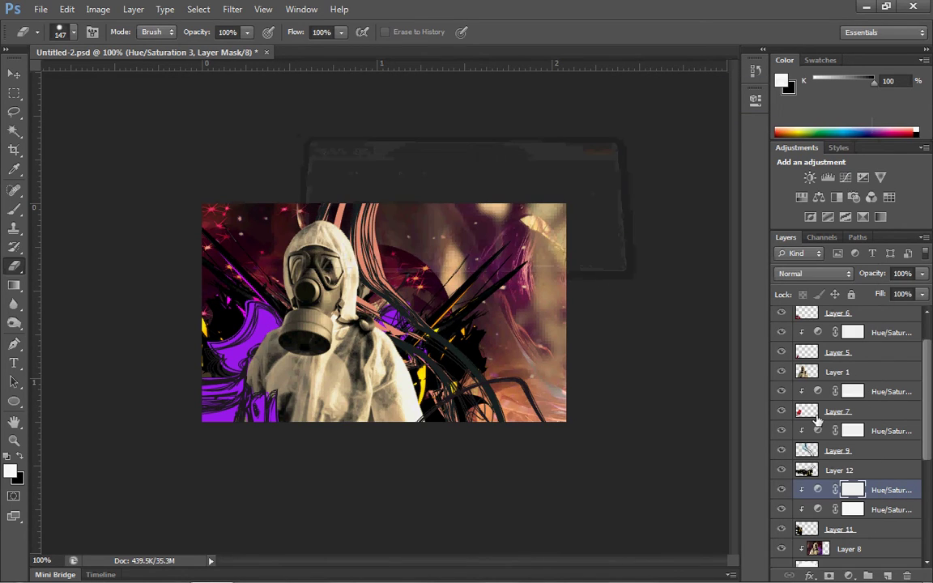
pyautogui.moveTo(891, 491); pyautogui.dragTo(891, 470)
pyautogui.rightClick(889, 467)
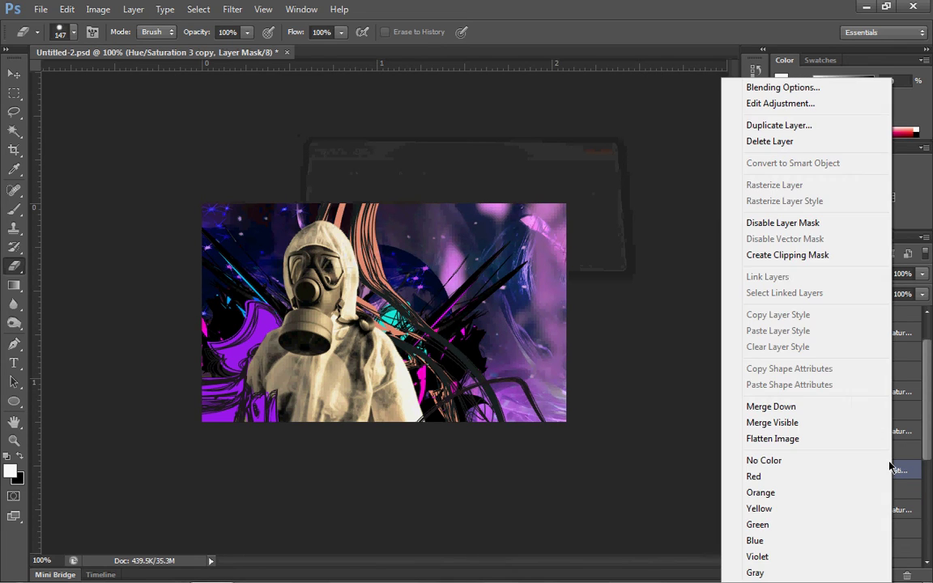
pyautogui.click(790, 255)
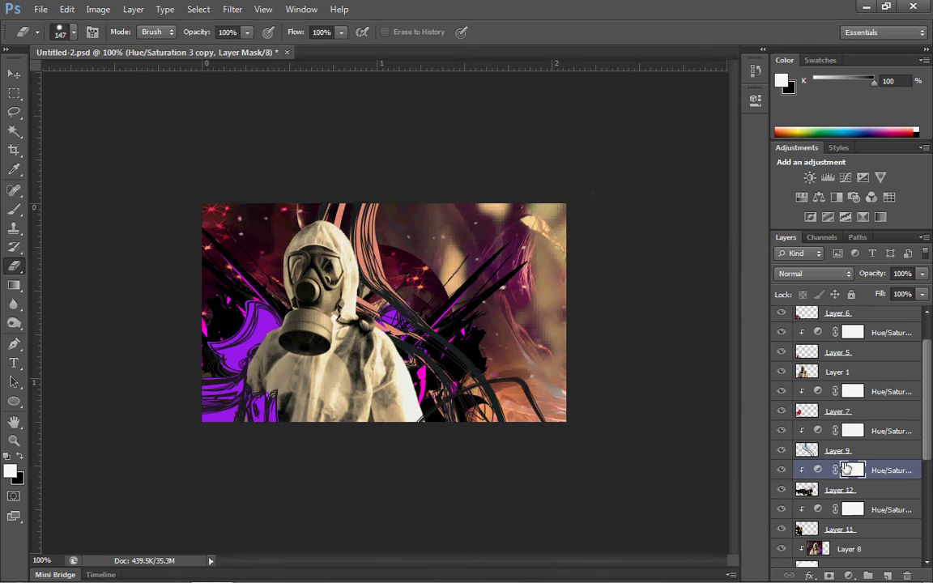
# Set the copy's hue to -23 and saturation to -44
pyautogui.click(755, 99)
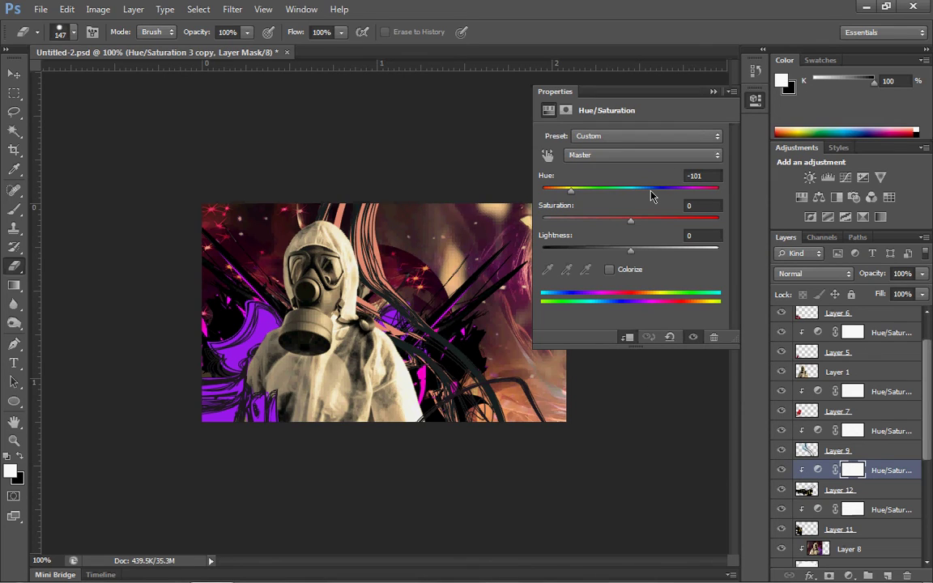
pyautogui.moveTo(572, 192); pyautogui.dragTo(733, 197)
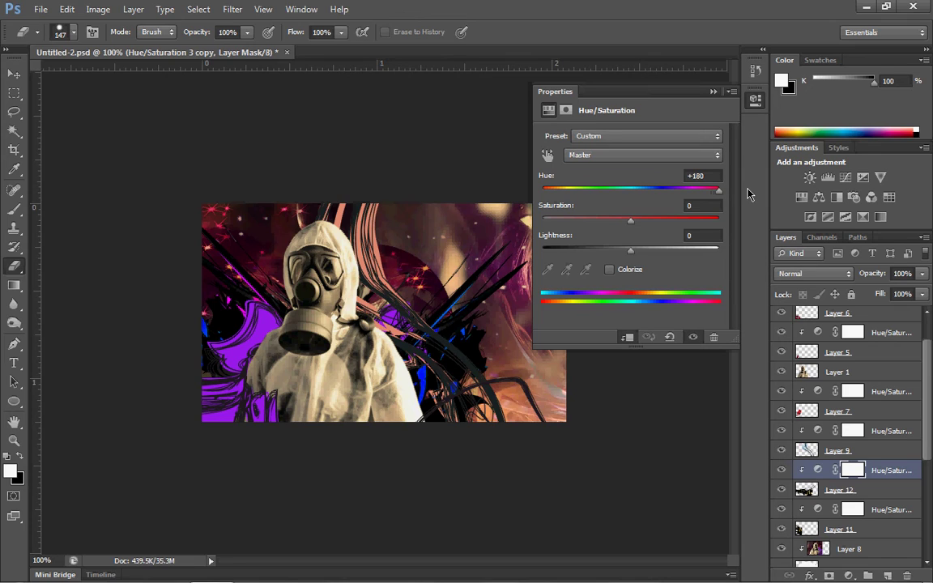
pyautogui.moveTo(719, 189); pyautogui.dragTo(610, 193)
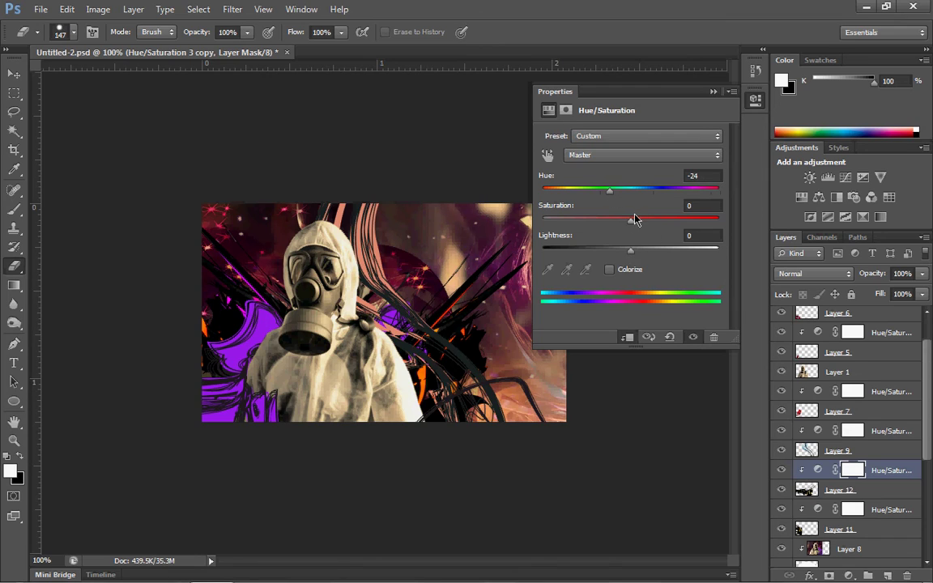
pyautogui.moveTo(627, 221); pyautogui.dragTo(593, 226)
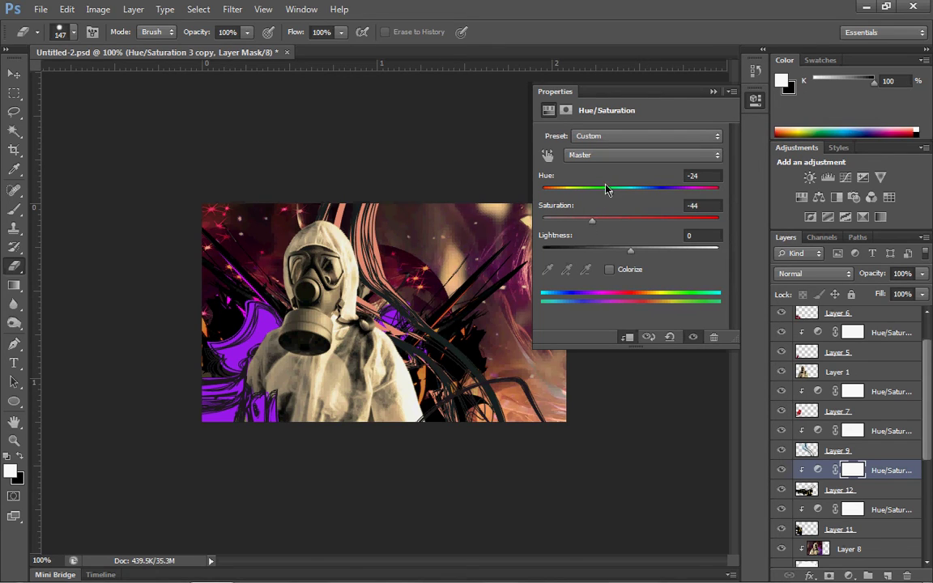
pyautogui.moveTo(609, 191); pyautogui.dragTo(592, 220)
# Hide both Hue/Saturation adjustments around Layer 12
pyautogui.click(713, 91)
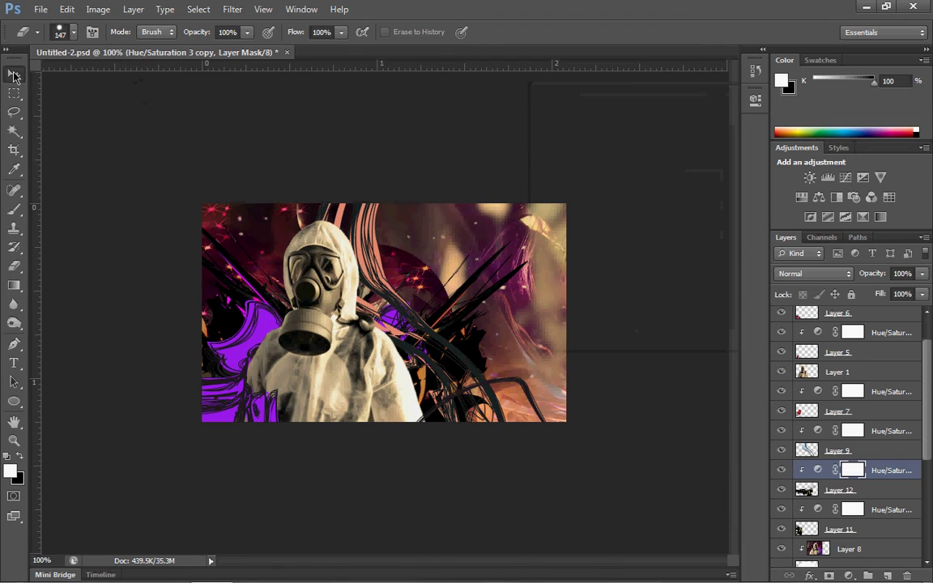
pyautogui.press('v')
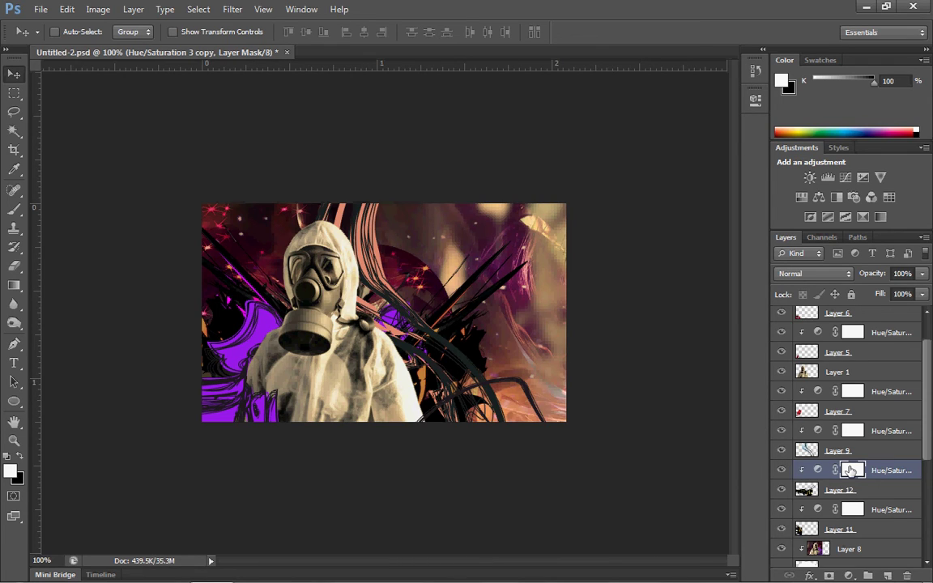
pyautogui.click(781, 470)
pyautogui.click(781, 510)
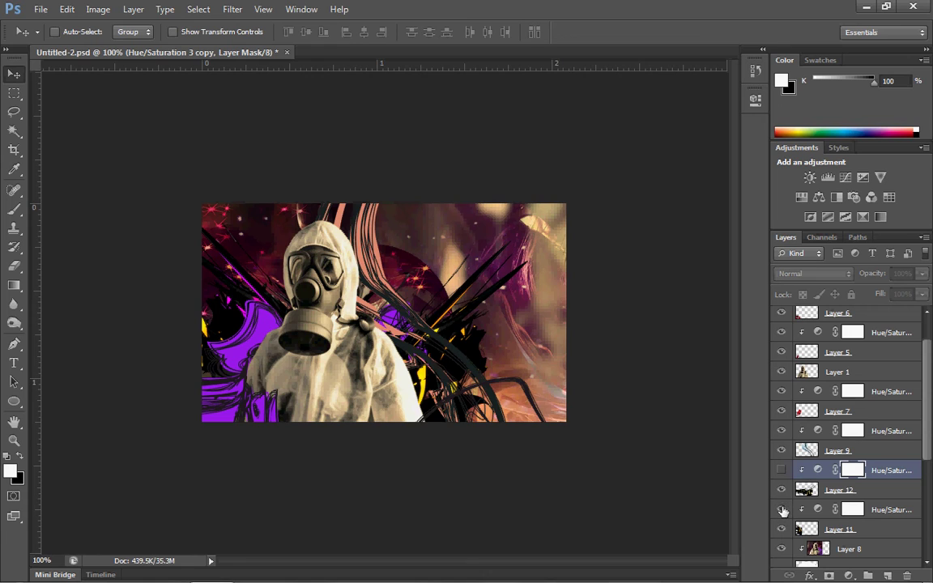
# Release the clipping masks on both Hue/Saturation adjustments
pyautogui.click(861, 492)
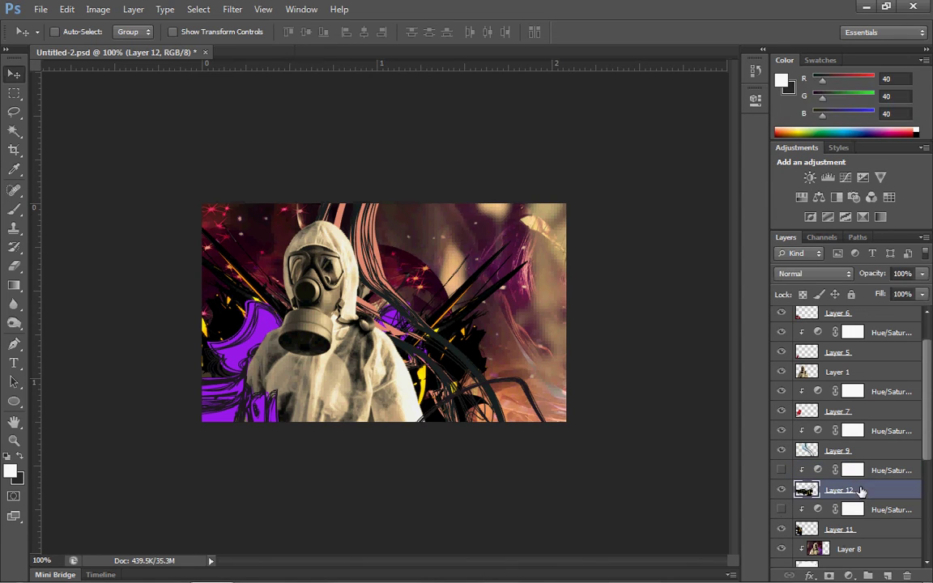
pyautogui.rightClick(860, 472)
pyautogui.click(761, 255)
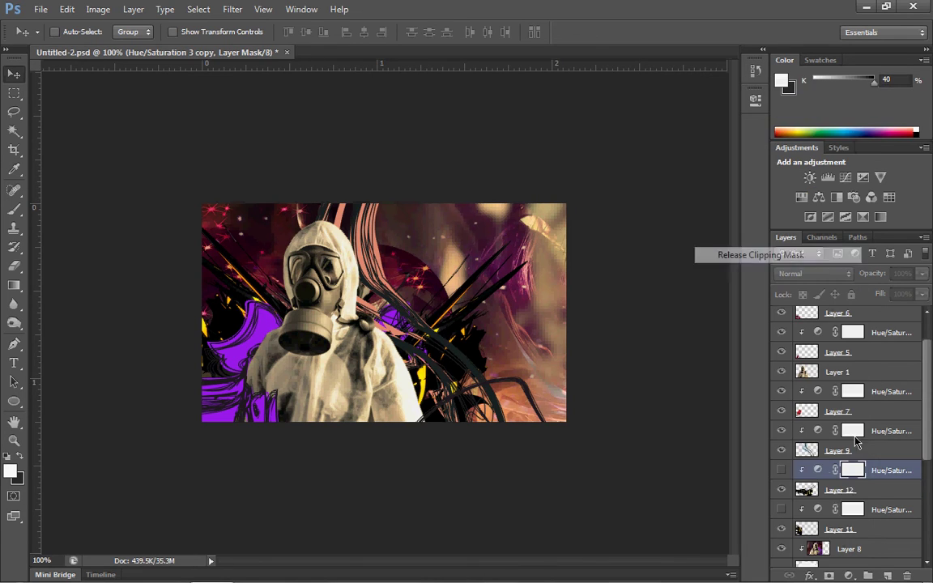
pyautogui.rightClick(882, 512)
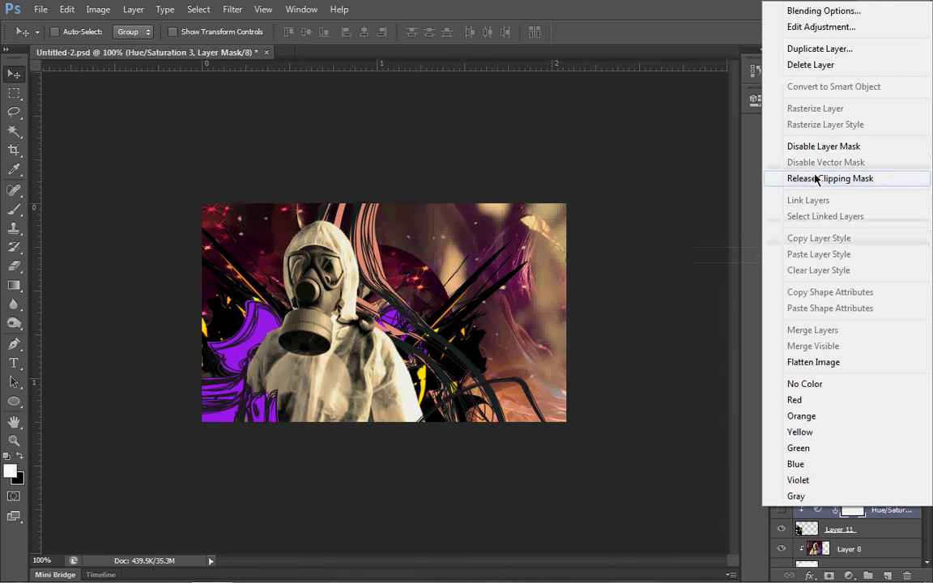
pyautogui.click(790, 179)
# Add a black Solid Color fill layer clipped to Layer 11
pyautogui.hotkey('alt', '[')
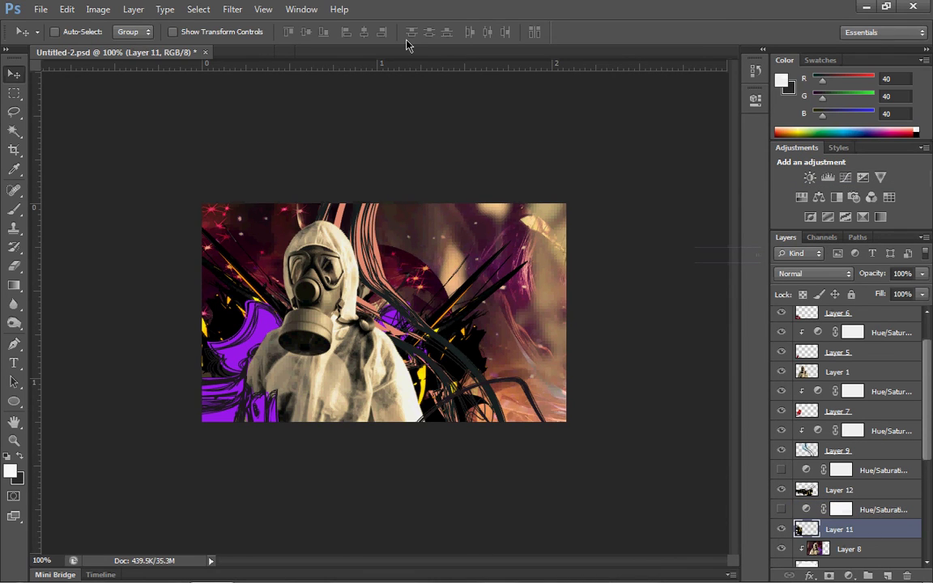
pyautogui.click(133, 9)
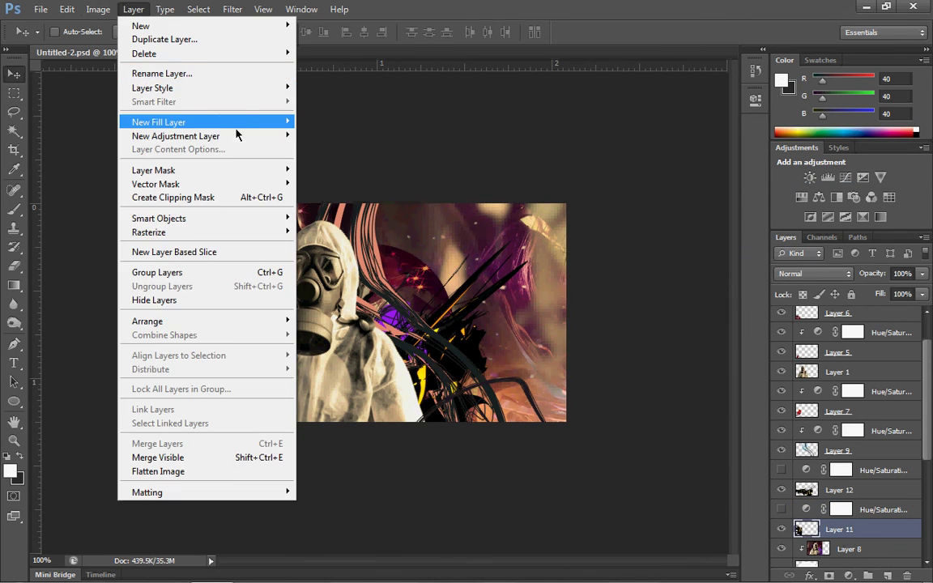
pyautogui.moveTo(269, 124)
pyautogui.click(329, 122)
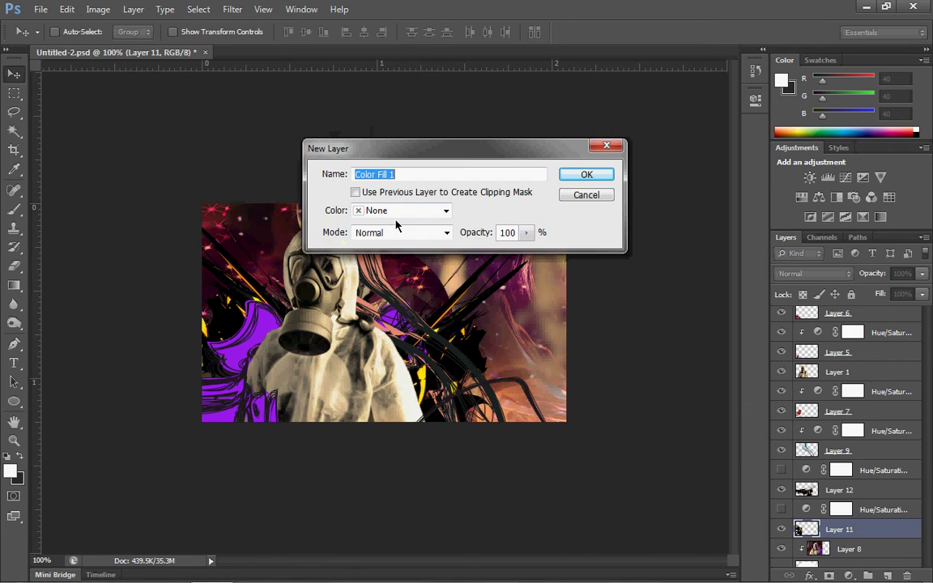
pyautogui.click(585, 173)
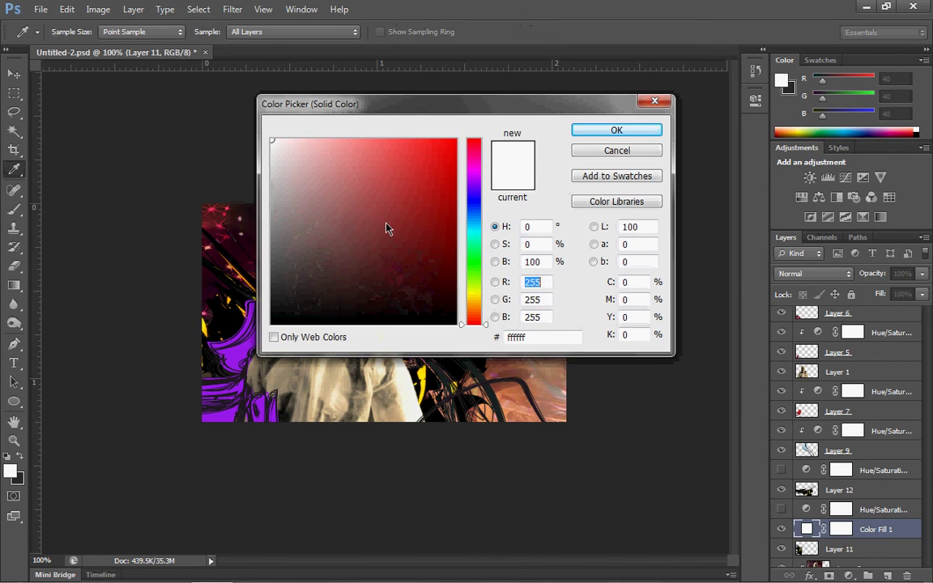
pyautogui.moveTo(346, 200); pyautogui.dragTo(543, 450)
pyautogui.click(615, 130)
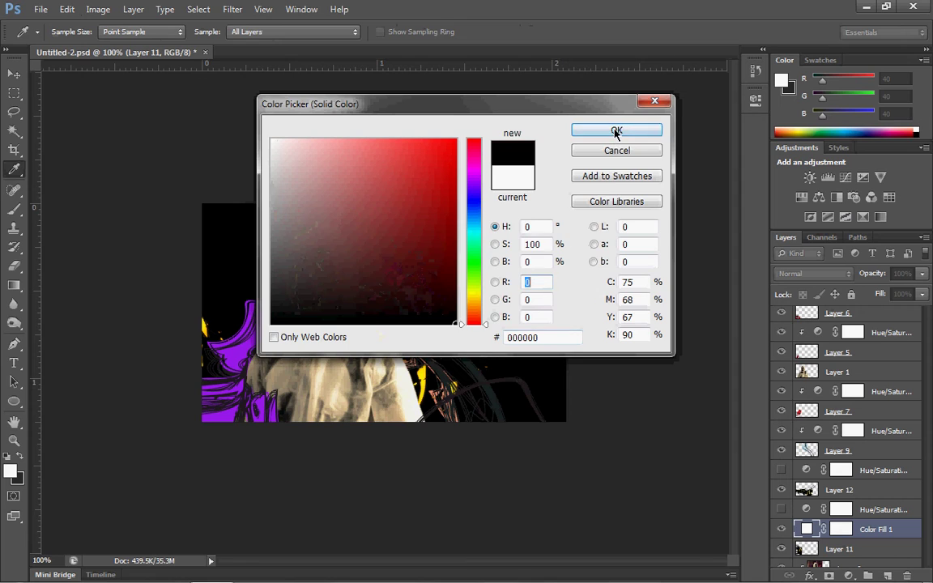
pyautogui.rightClick(895, 531)
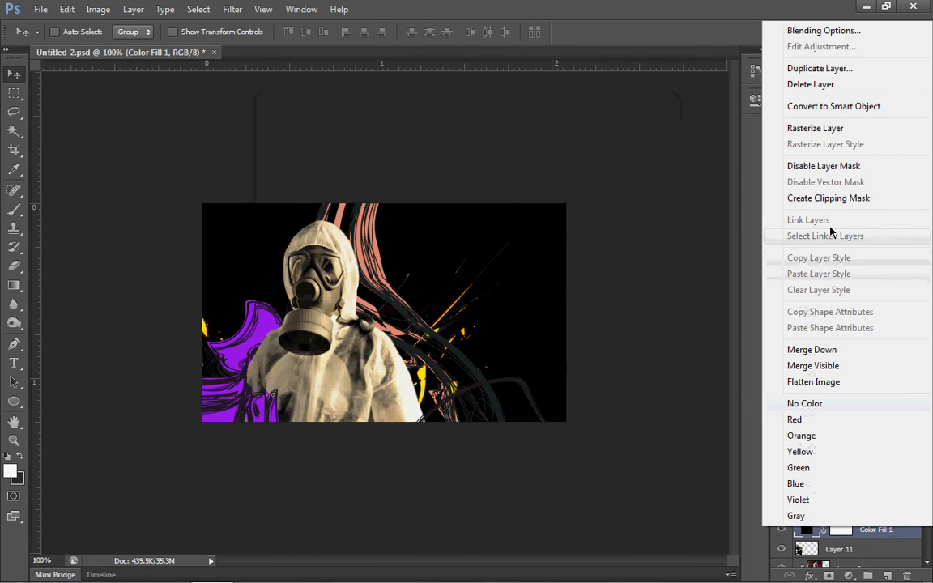
pyautogui.click(843, 199)
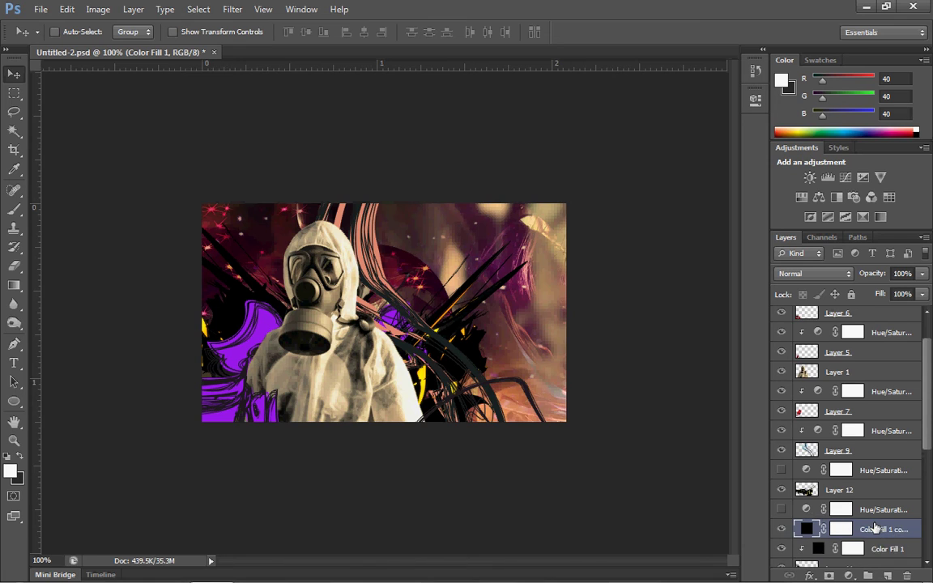
# Duplicate the black fill, move the copy above Layer 12, and clip it there
pyautogui.hotkey('ctrl', 'j')
pyautogui.moveTo(874, 486); pyautogui.dragTo(875, 490)
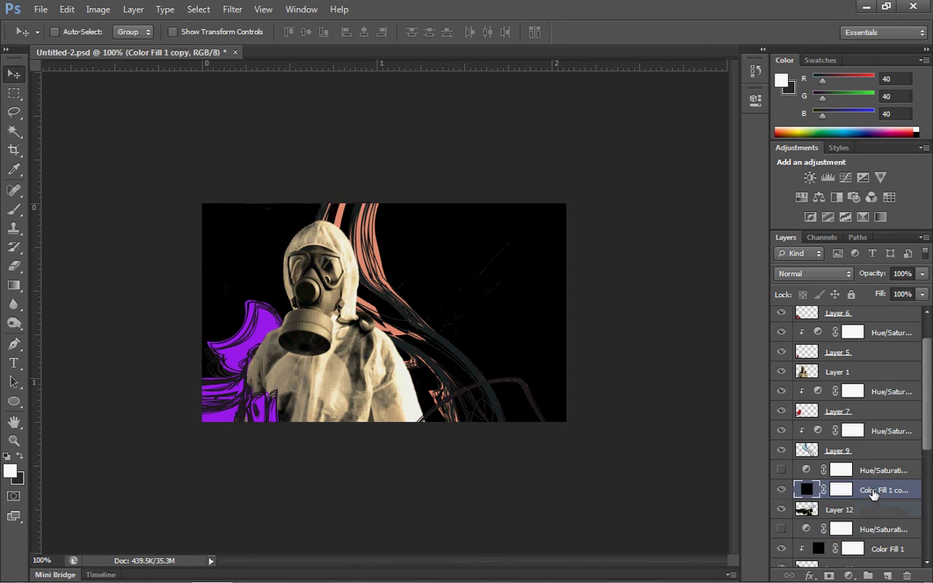
pyautogui.rightClick(875, 490)
pyautogui.click(758, 256)
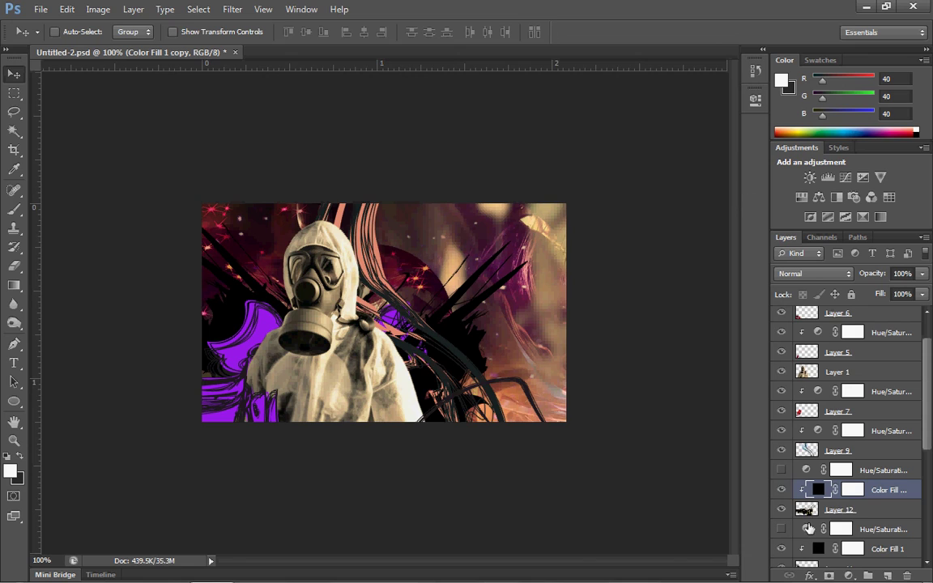
# Delete the two hidden Hue/Saturation layers
pyautogui.click(875, 470)
pyautogui.rightClick(875, 529)
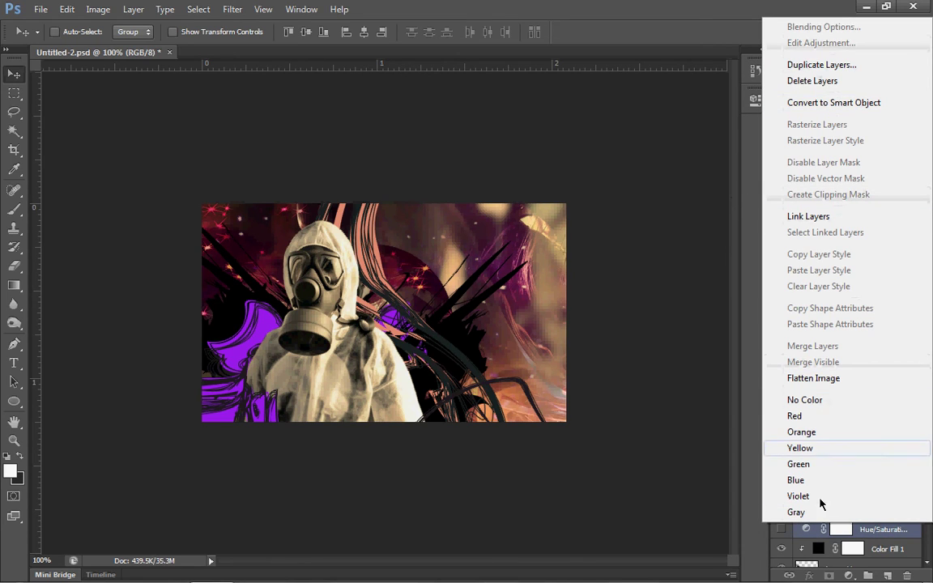
pyautogui.click(908, 577)
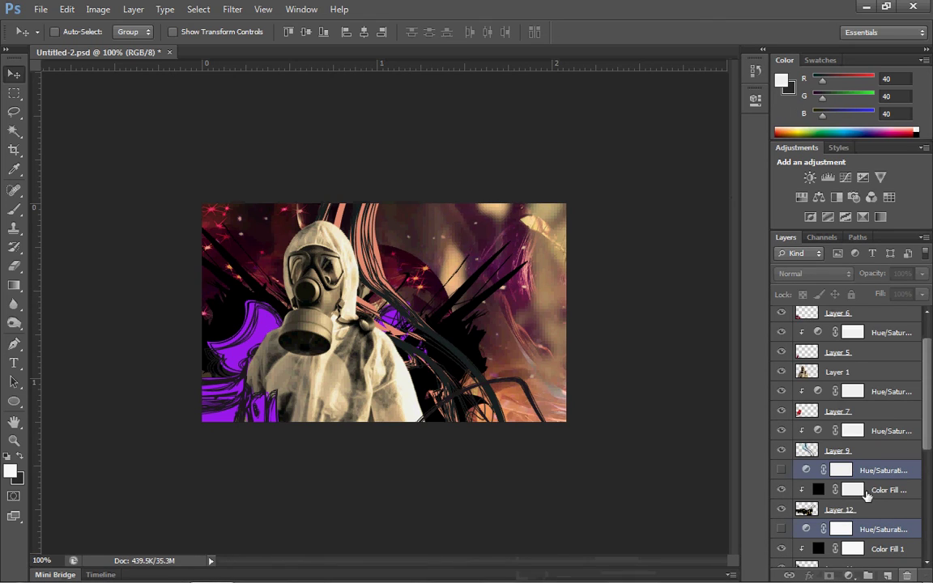
pyautogui.click(908, 577)
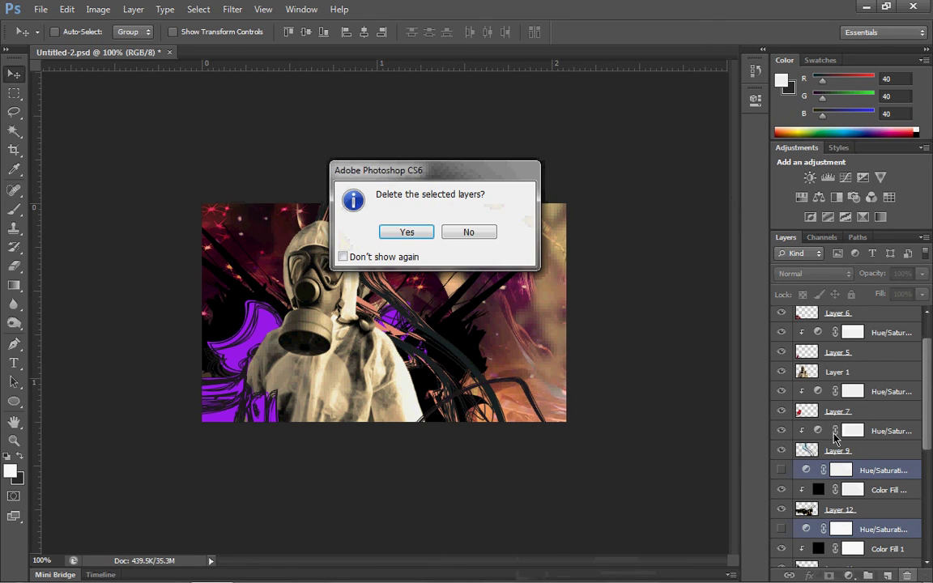
pyautogui.click(410, 231)
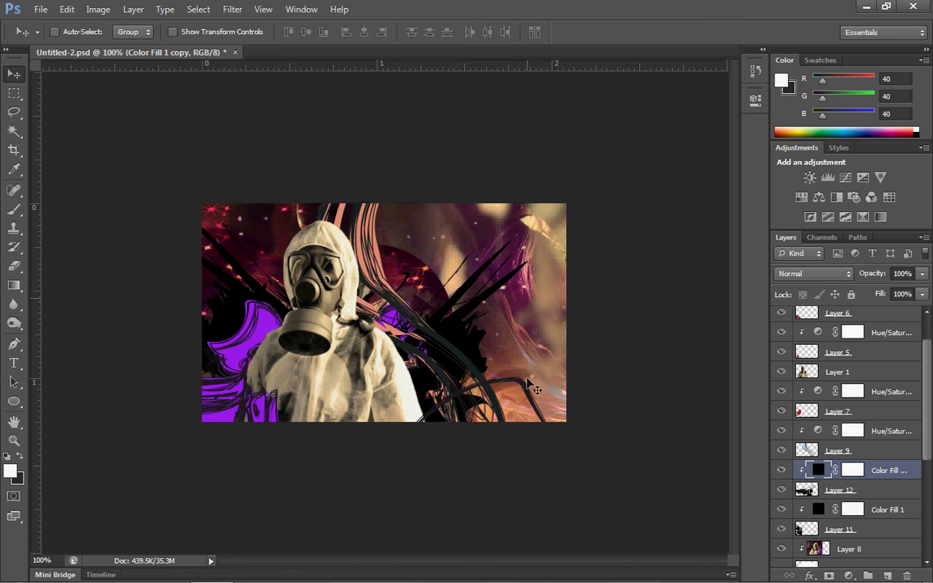
# Set the canvas width to 480 pixels anchored bottom-left, accepting the clip
pyautogui.click(98, 9)
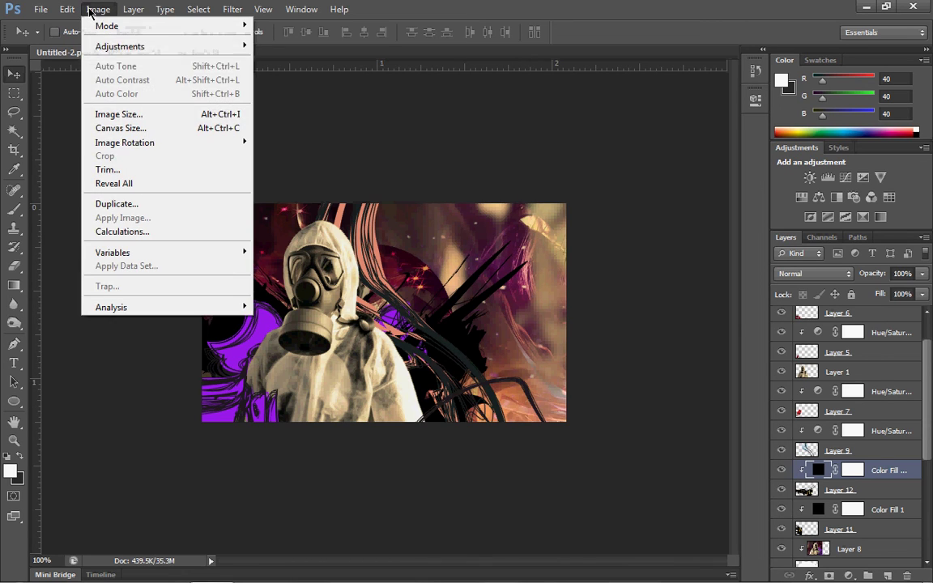
pyautogui.click(198, 129)
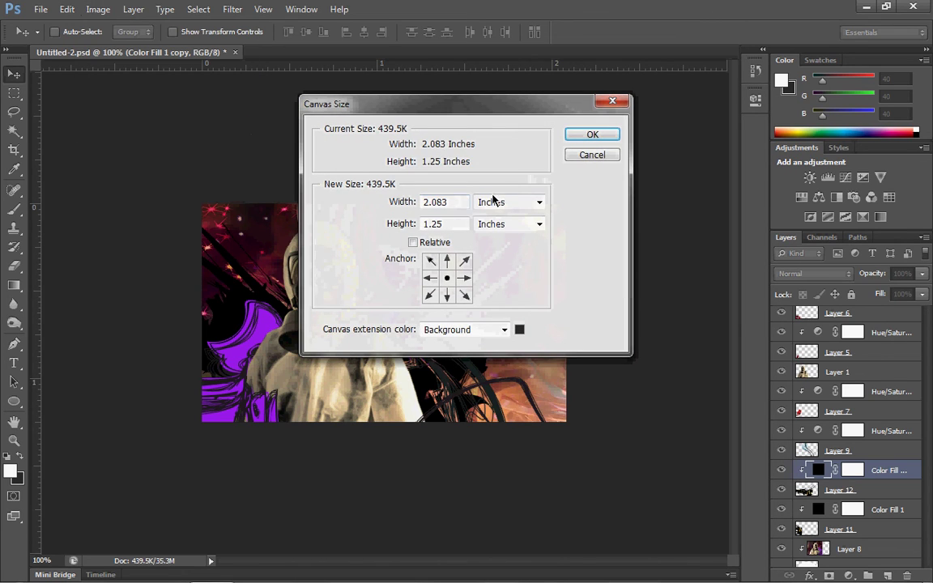
pyautogui.click(494, 203)
pyautogui.click(488, 228)
pyautogui.click(431, 295)
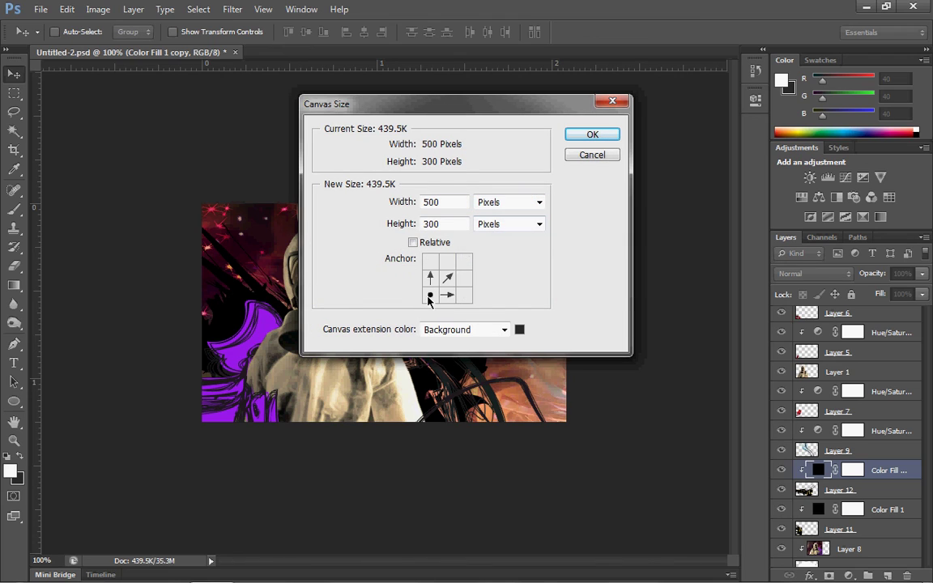
pyautogui.doubleClick(435, 202)
pyautogui.write('480')
pyautogui.click(601, 136)
pyautogui.click(423, 232)
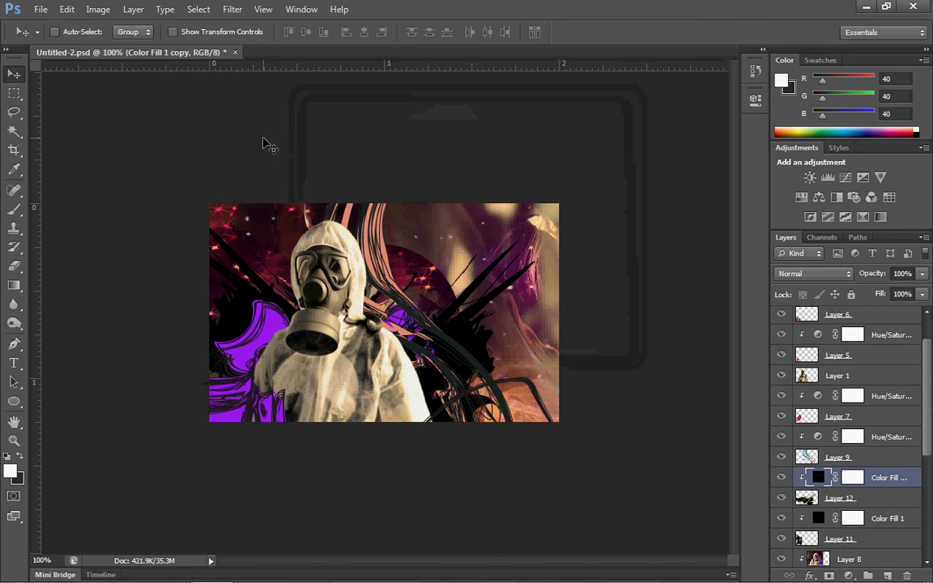
# Narrow the canvas width to 460 pixels
pyautogui.click(98, 9)
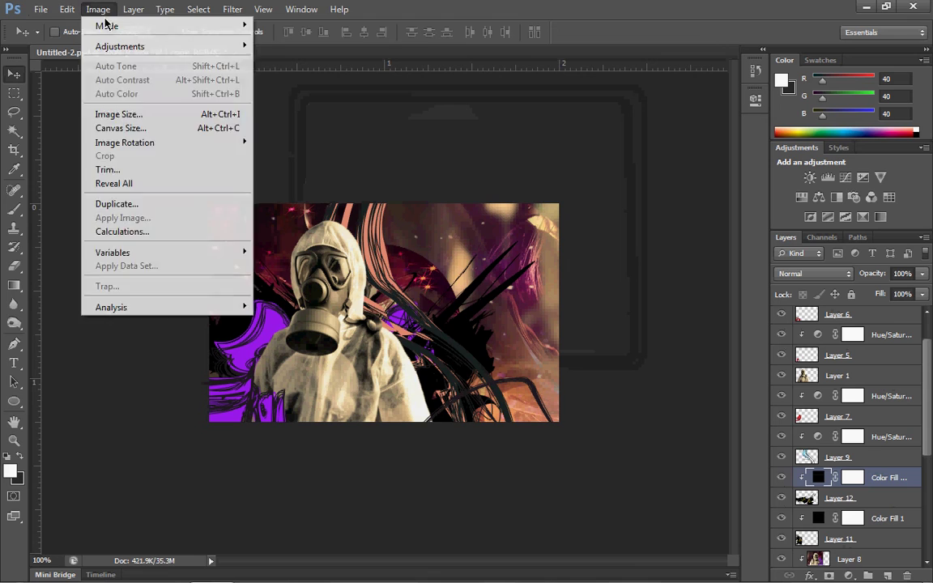
pyautogui.click(232, 128)
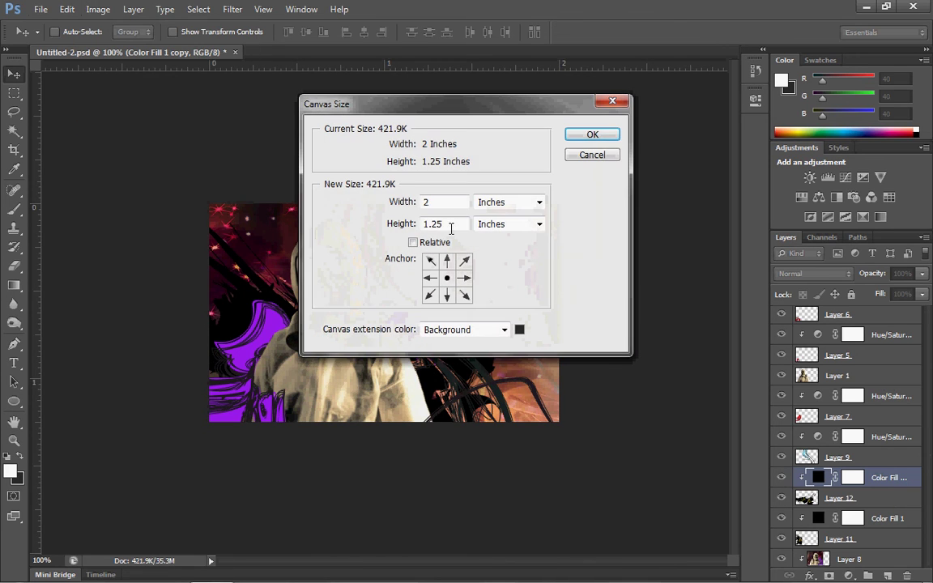
pyautogui.click(509, 202)
pyautogui.click(498, 227)
pyautogui.doubleClick(427, 202)
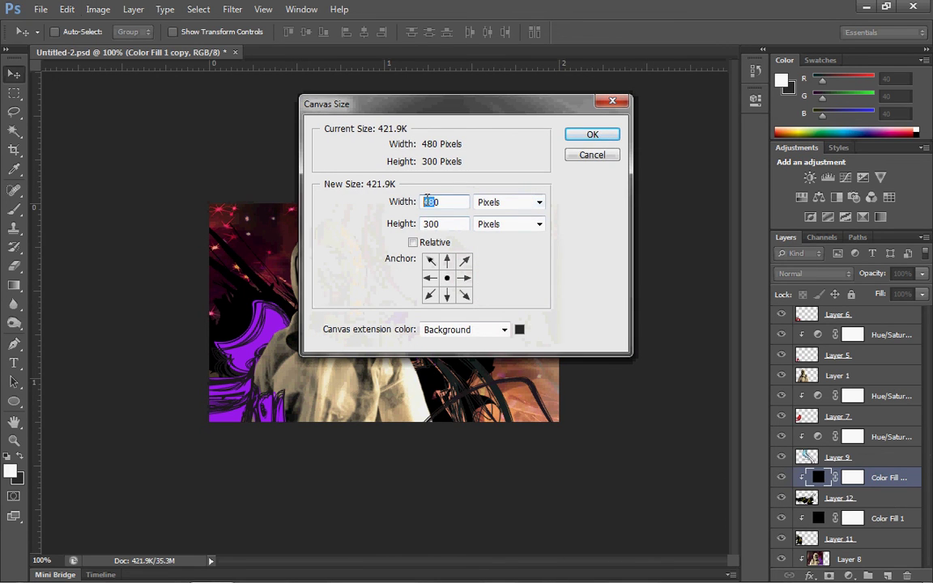
pyautogui.write('6')
pyautogui.press('Return')
pyautogui.click(439, 234)
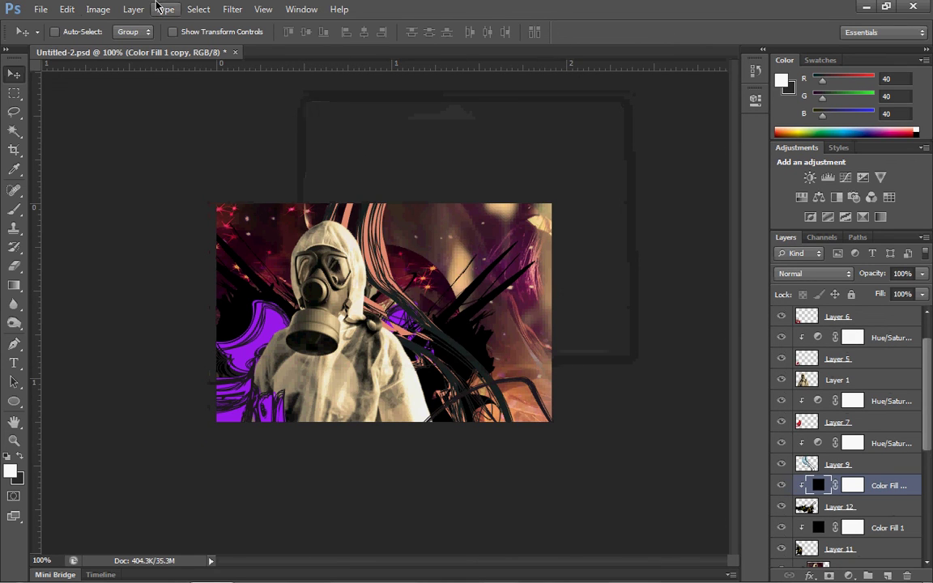
# Narrow the canvas to 440 pixels wide with a bottom-left anchor, accepting the clip
pyautogui.click(68, 11)
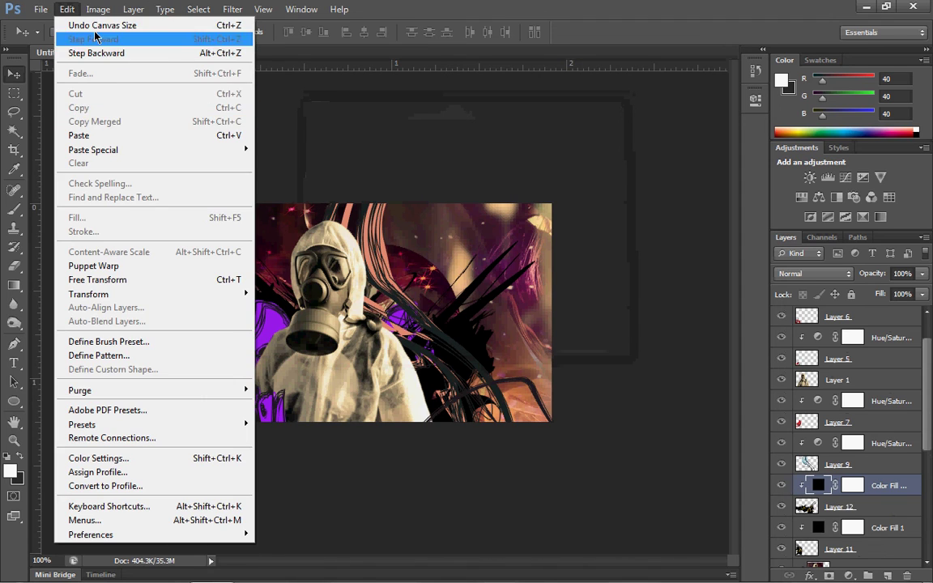
pyautogui.moveTo(98, 8)
pyautogui.click(230, 128)
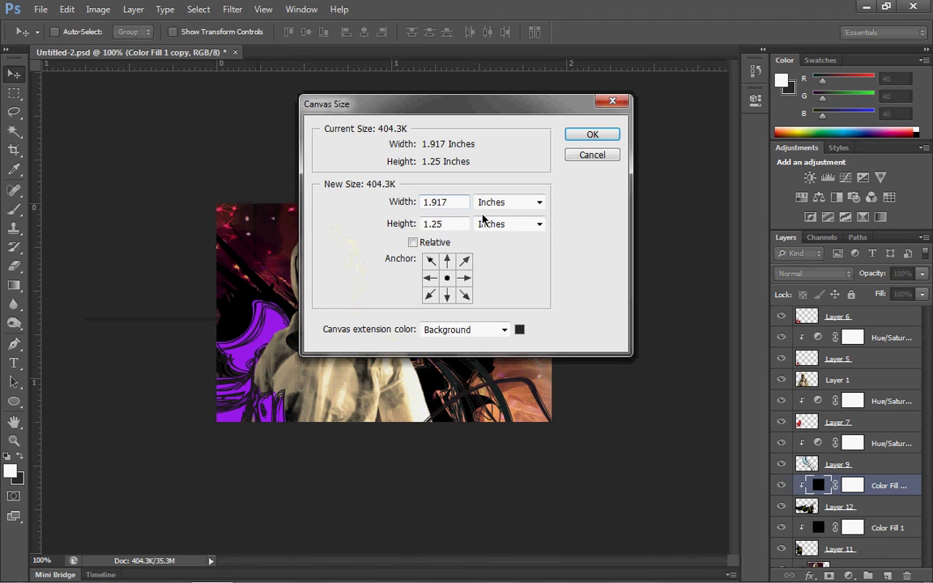
pyautogui.click(492, 204)
pyautogui.click(490, 229)
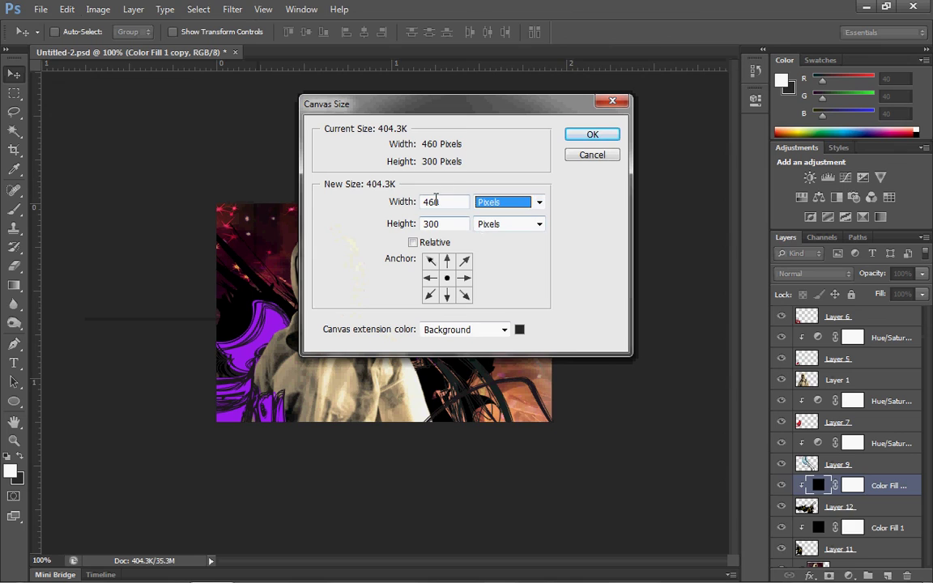
pyautogui.moveTo(436, 199); pyautogui.dragTo(430, 199)
pyautogui.write('4')
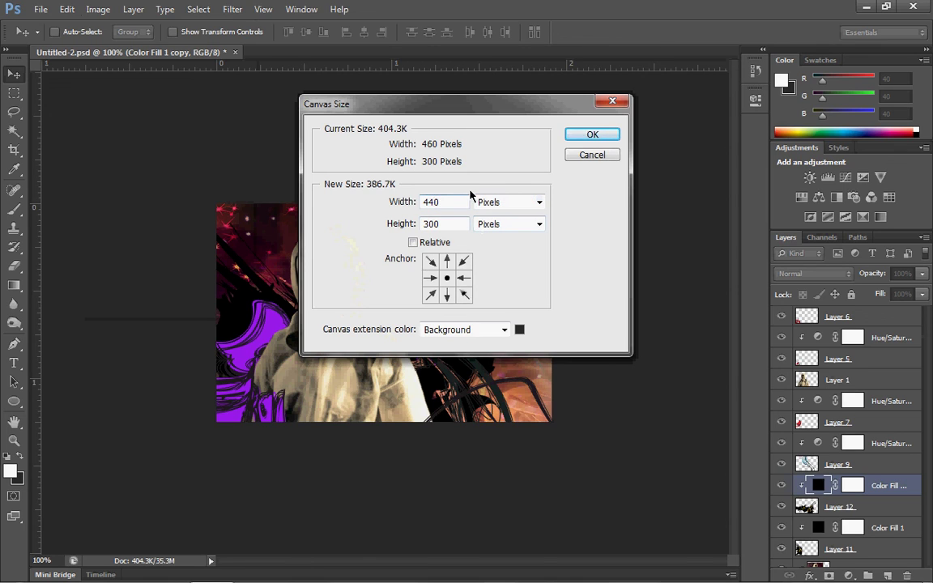
pyautogui.press('Return')
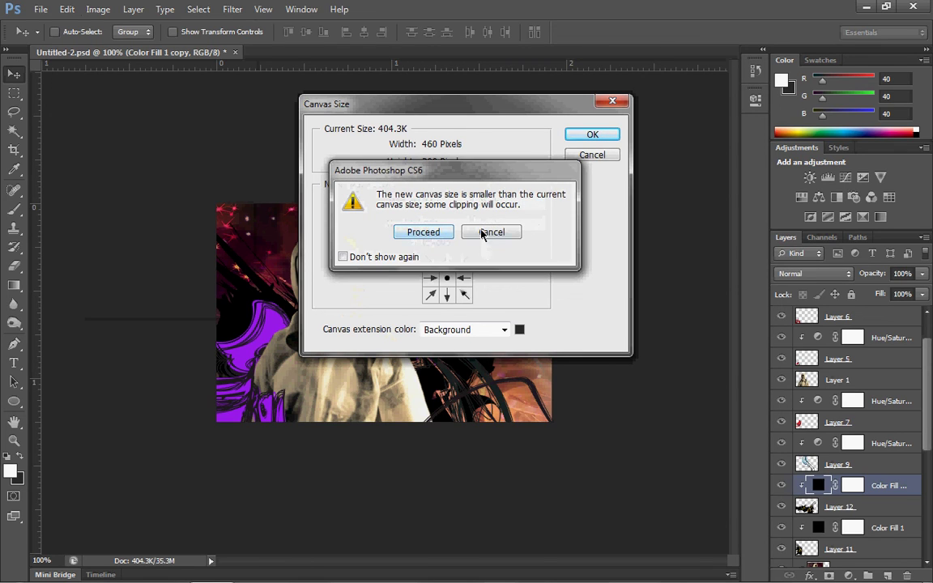
pyautogui.click(490, 233)
pyautogui.click(430, 295)
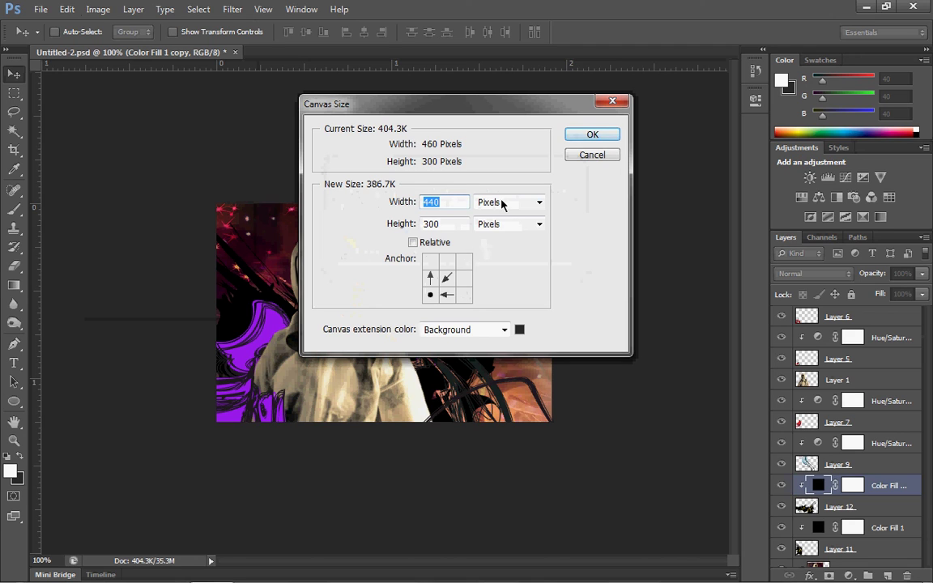
pyautogui.click(588, 136)
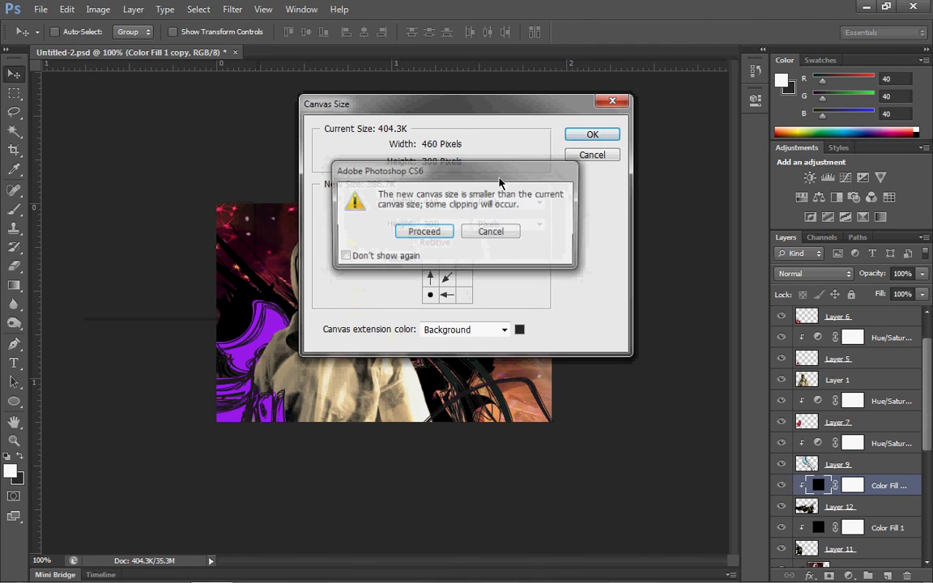
pyautogui.click(424, 232)
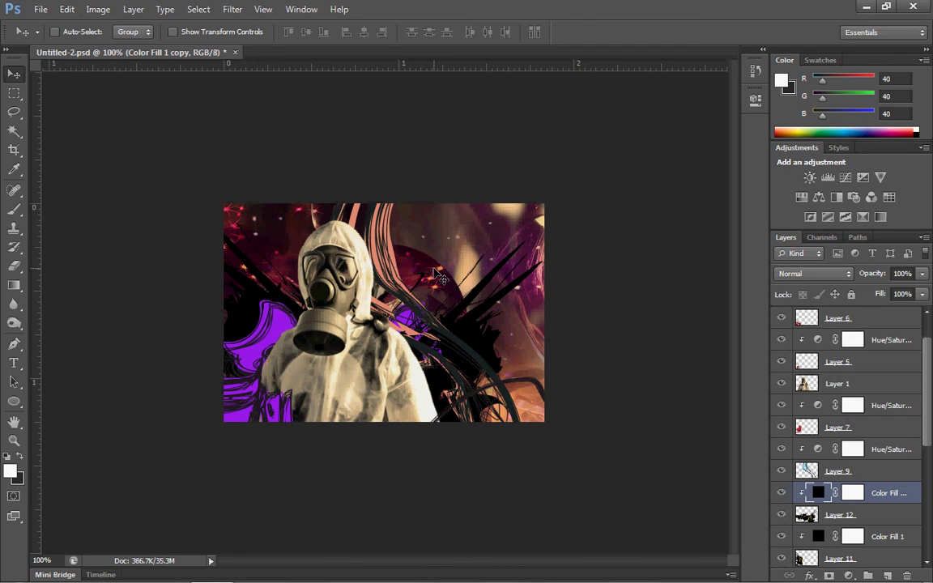